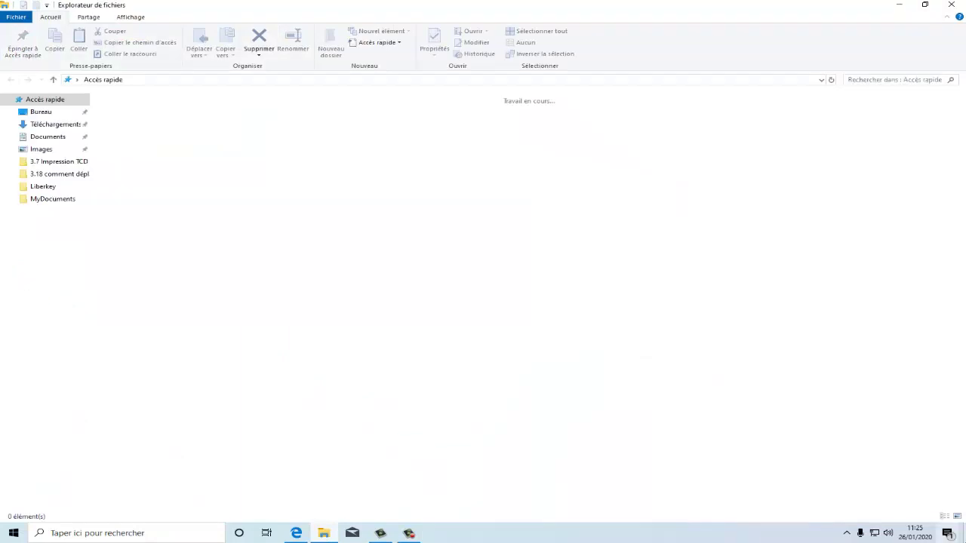
- Open the CLEF NOIRE (L:) USB drive from Ce PC to check its contents, and return to the drive list
{"action": "left_click", "coordinate": [35, 237]}
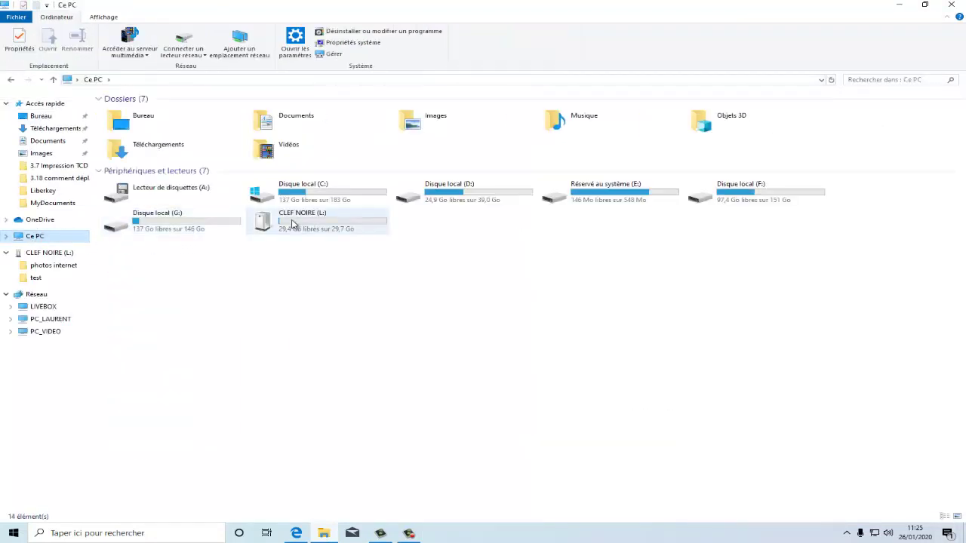
{"action": "left_click", "coordinate": [293, 224]}
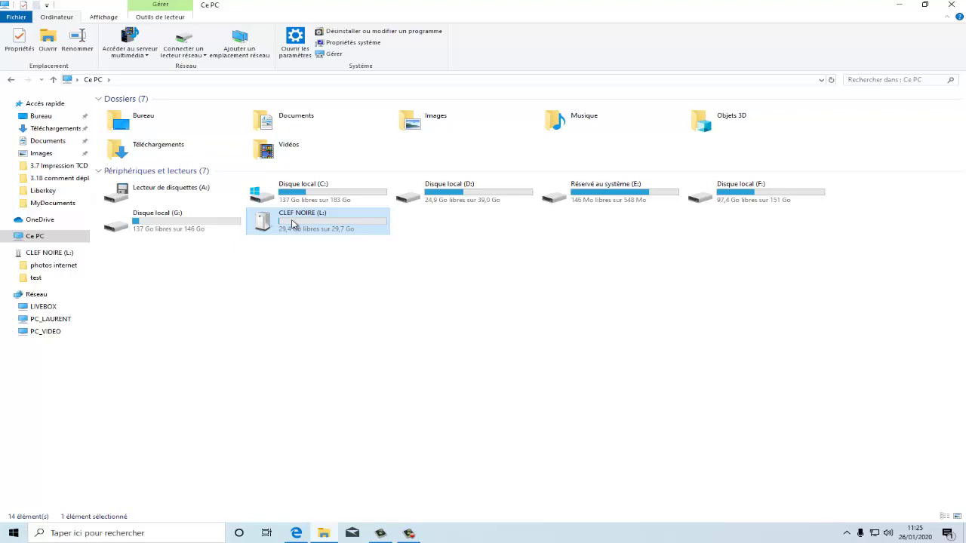
{"action": "double_click", "coordinate": [293, 224]}
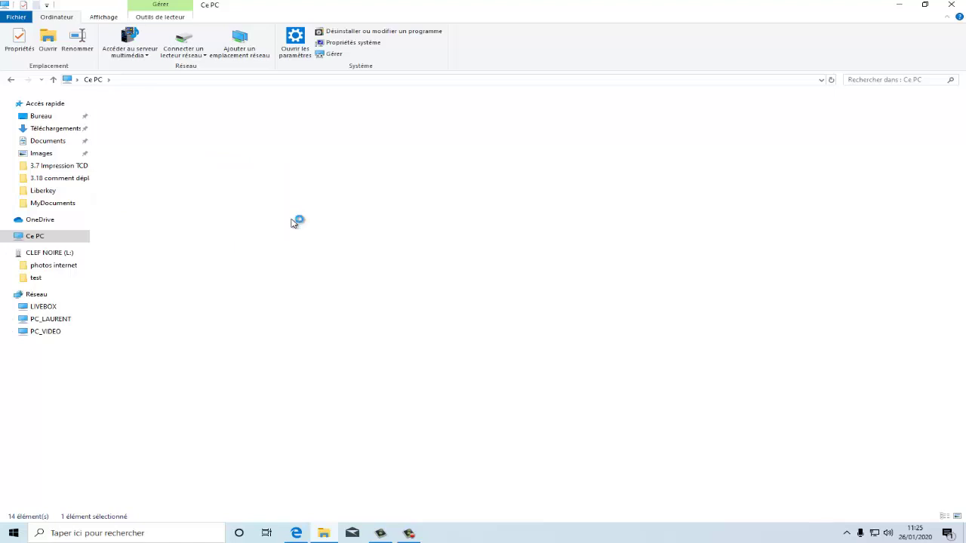
{"action": "left_click", "coordinate": [13, 83]}
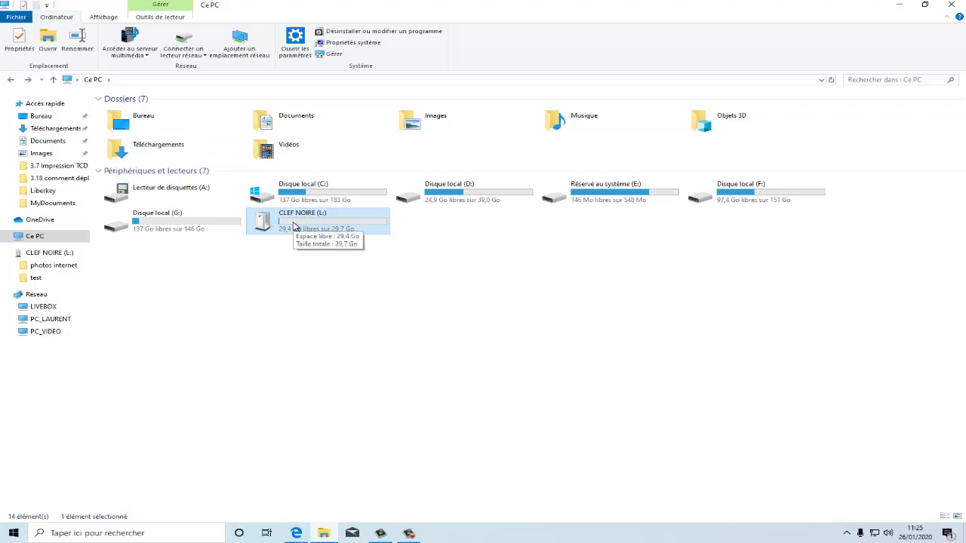
- Quick-format the CLEF NOIRE (L:) drive as FAT32 with 16 Kilo-octets allocation units, keeping the volume name CLEF NOIRE
{"action": "right_click", "coordinate": [294, 226]}
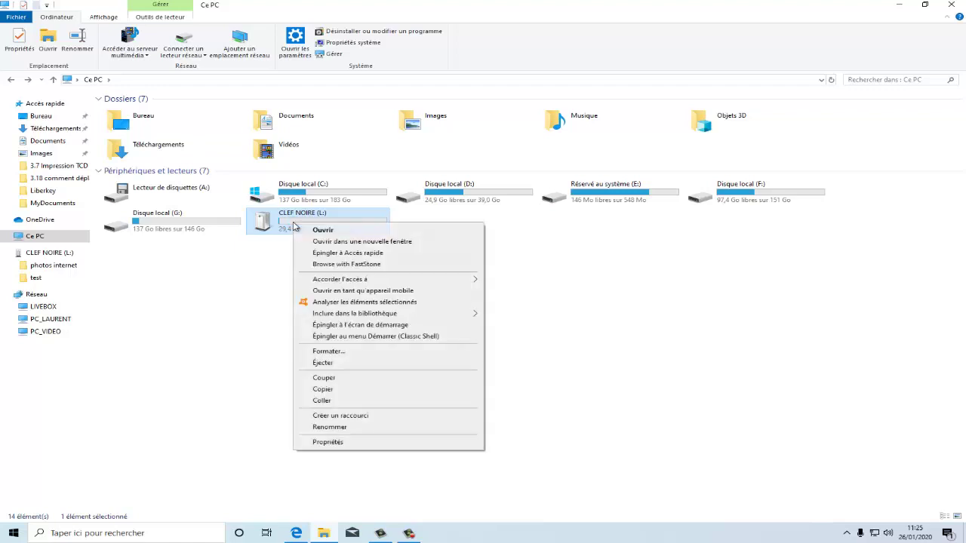
{"action": "left_click", "coordinate": [328, 352]}
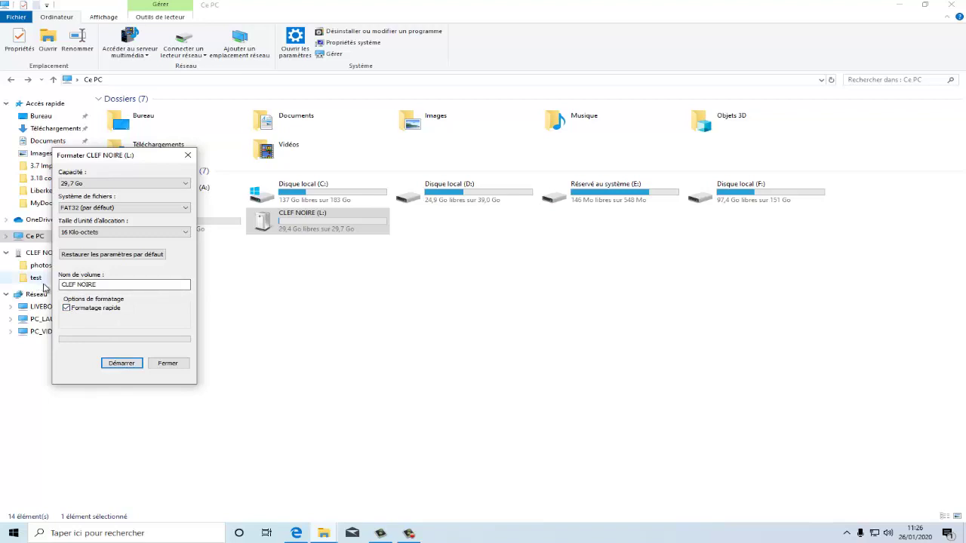
{"action": "left_click", "coordinate": [121, 364]}
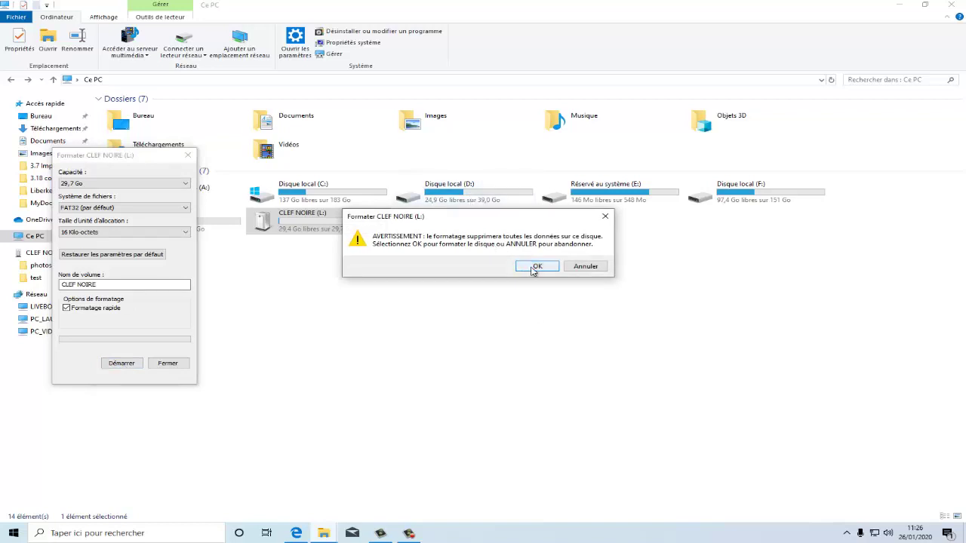
{"action": "left_click", "coordinate": [535, 267]}
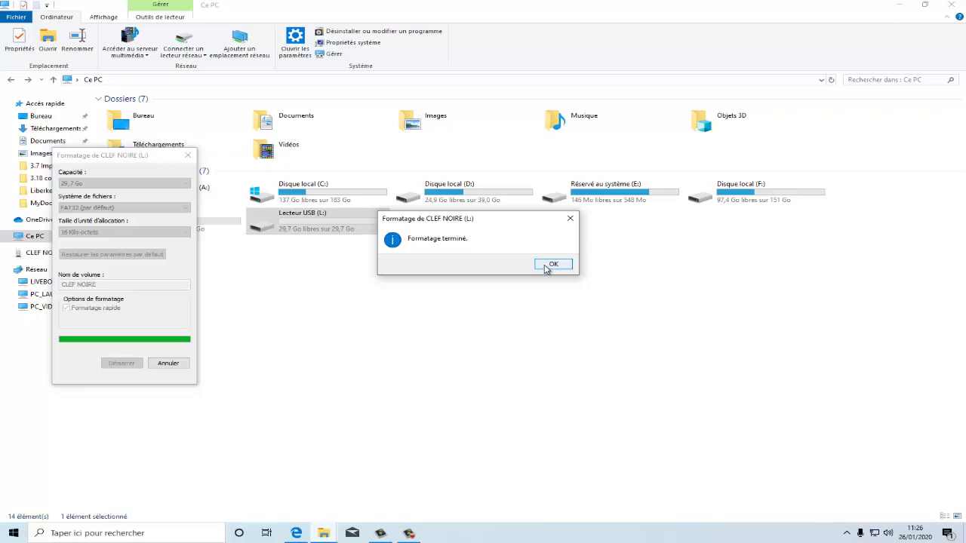
{"action": "left_click", "coordinate": [548, 266]}
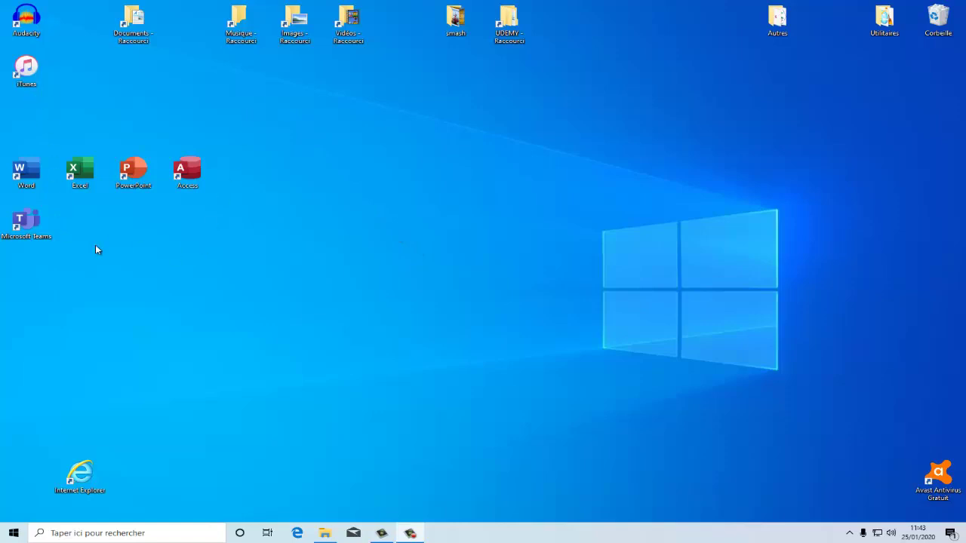
{"action": "left_click", "coordinate": [297, 534]}
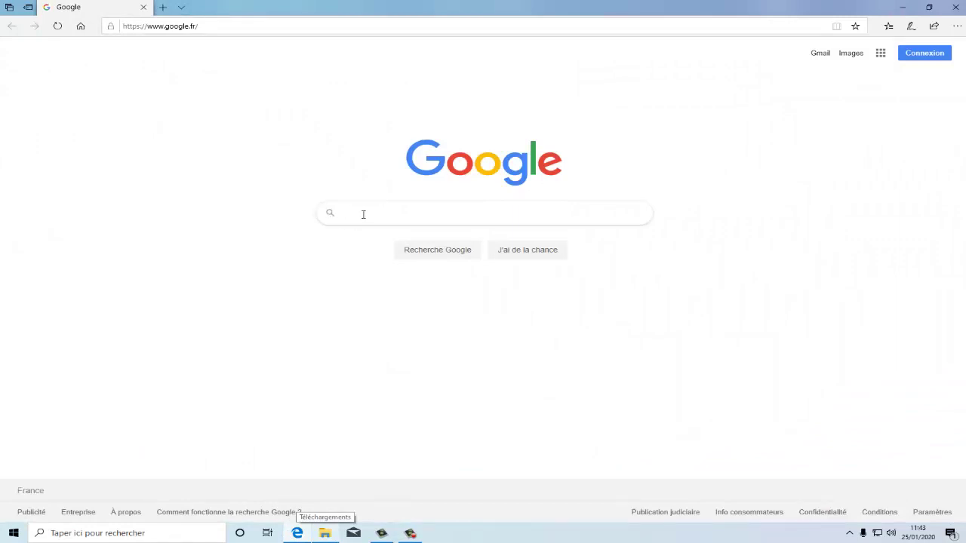
{"action": "type", "text": "liberkey"}
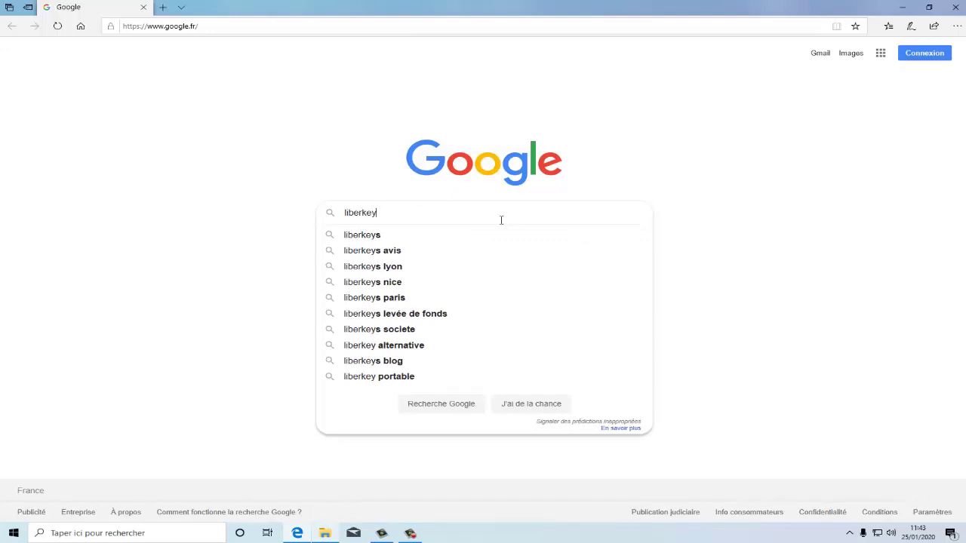
{"action": "key", "text": "Return"}
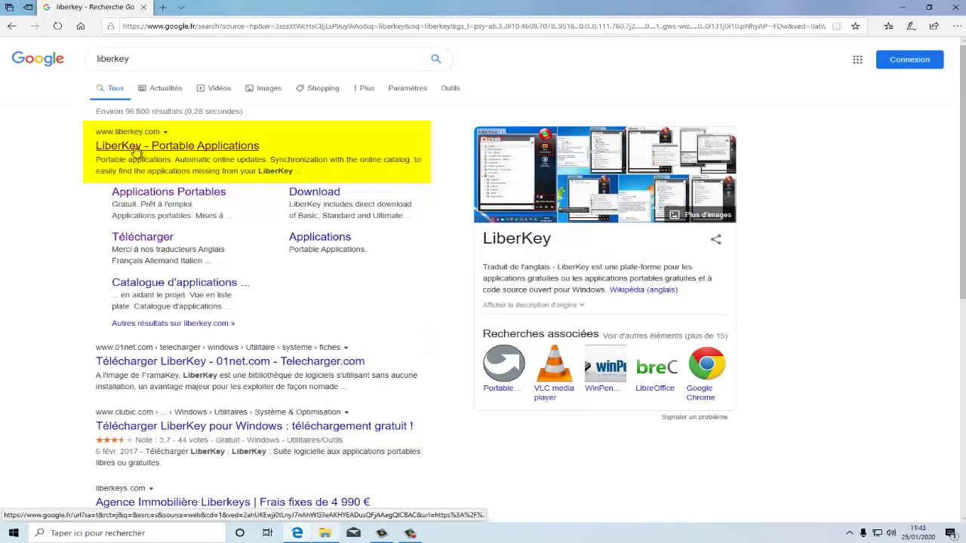
{"action": "left_click", "coordinate": [137, 148]}
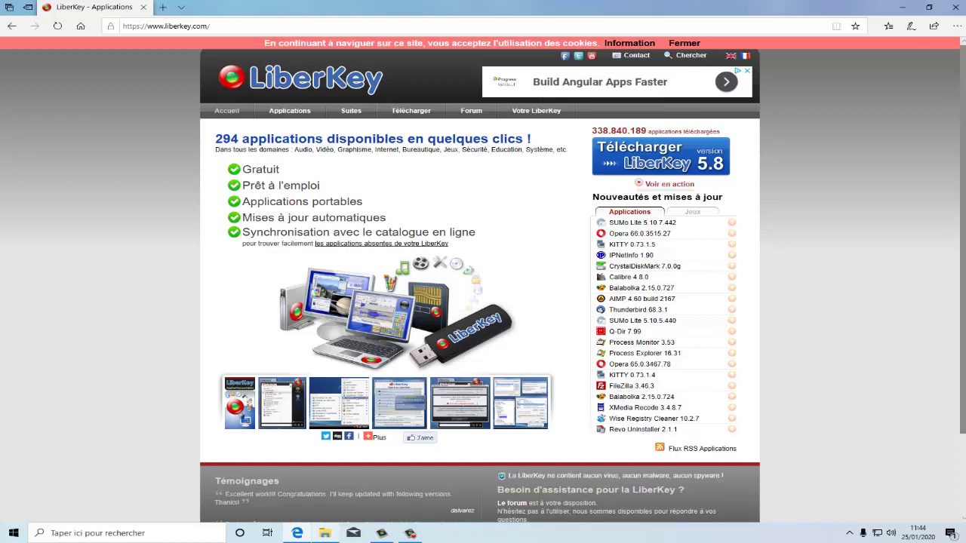
- Download the LiberKey 5.8.1129 installer from the site's download page, saving it in the Téléchargements folder
{"action": "mouse_move", "coordinate": [341, 117]}
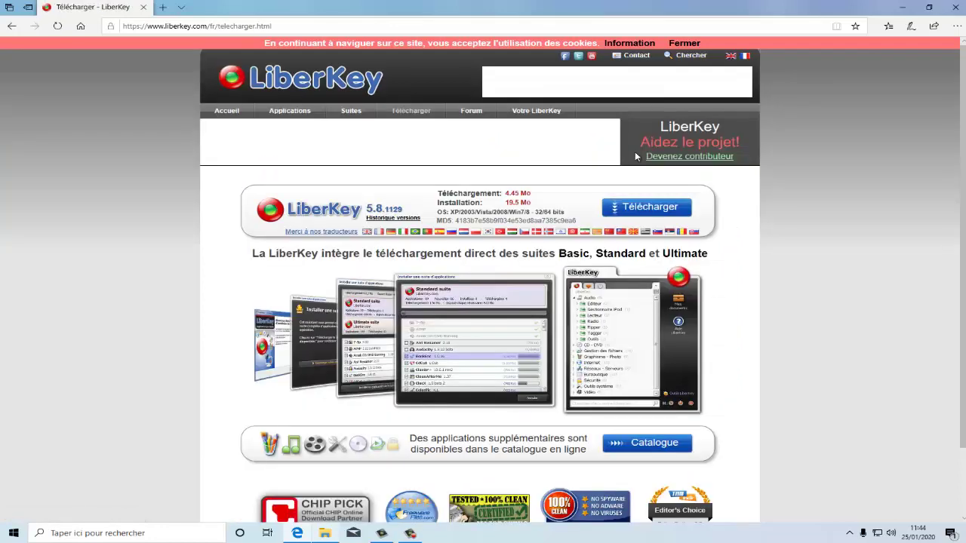
{"action": "left_click", "coordinate": [639, 209]}
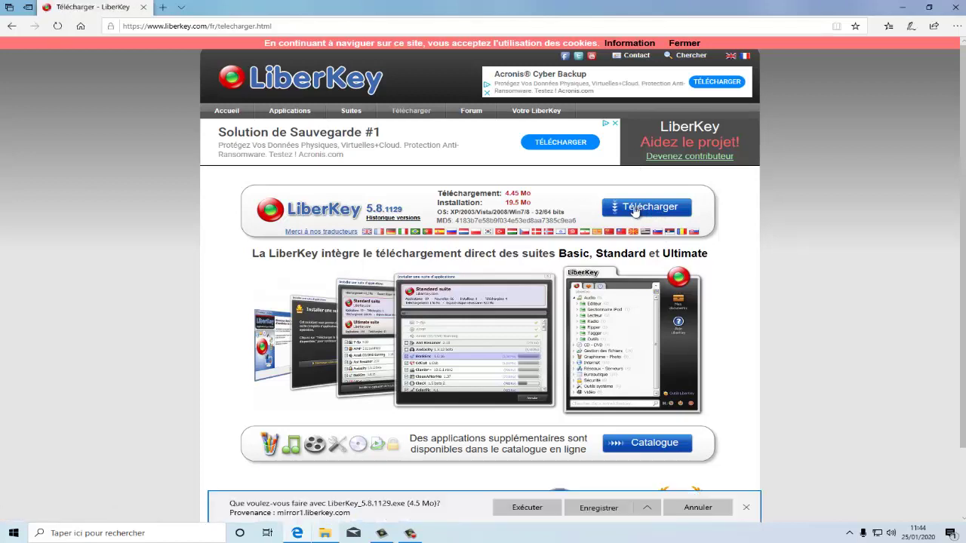
{"action": "left_click", "coordinate": [647, 509]}
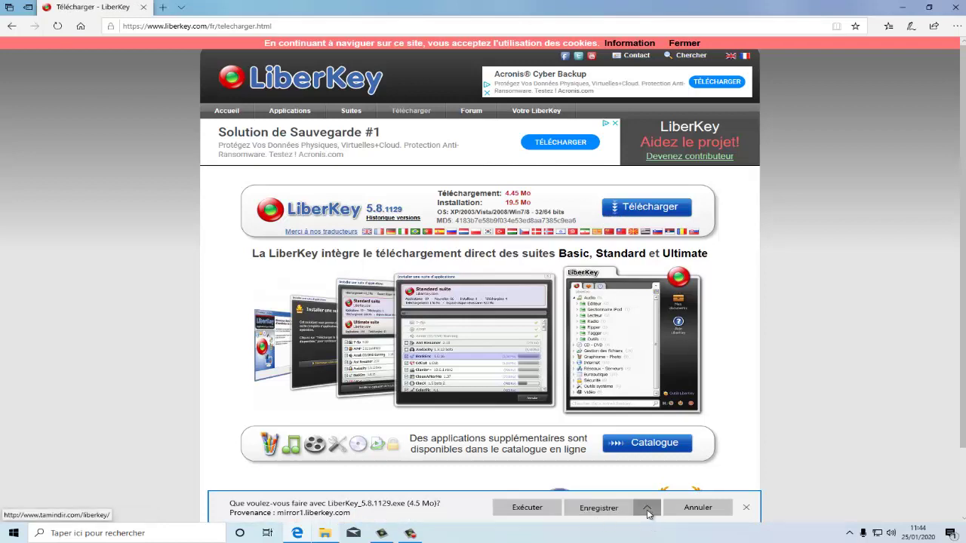
{"action": "left_click", "coordinate": [599, 492]}
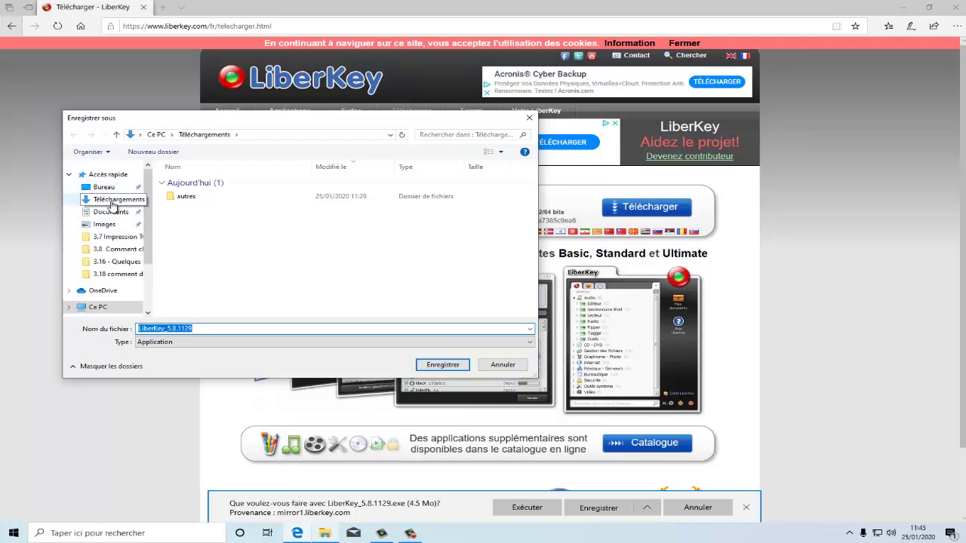
{"action": "left_click", "coordinate": [111, 202]}
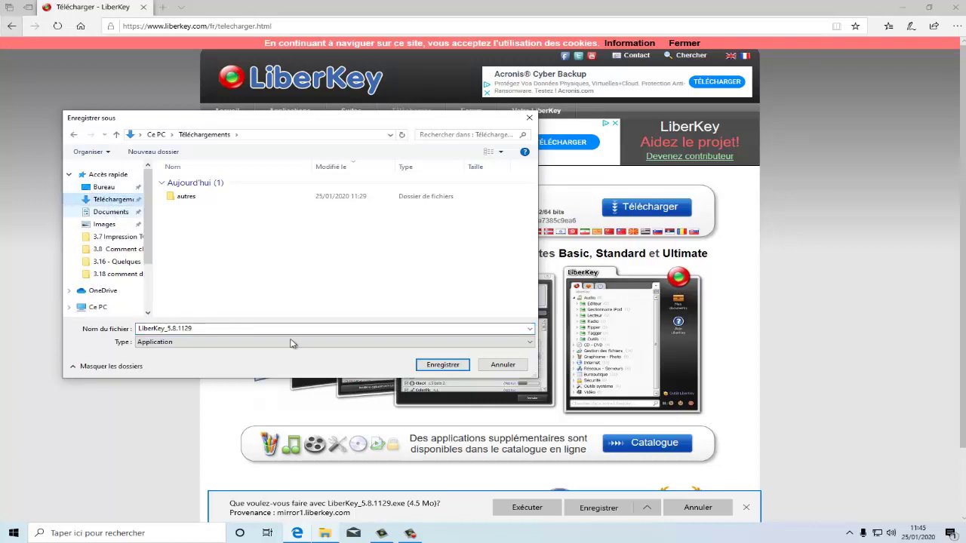
{"action": "left_click", "coordinate": [447, 365]}
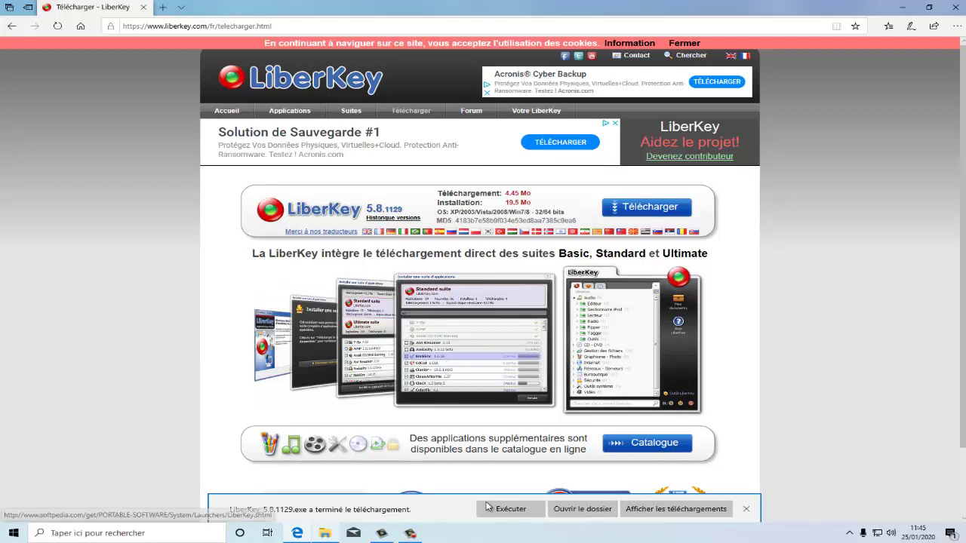
- Run the downloaded LiberKey_5.8.1129.exe, approving the security warning, and proceed past the installer's welcome page
{"action": "left_click", "coordinate": [517, 516]}
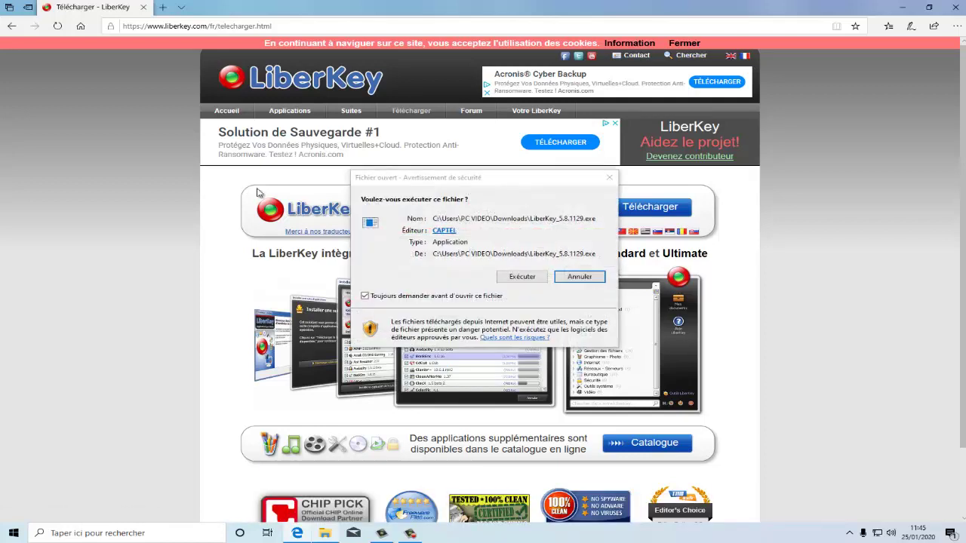
{"action": "left_click", "coordinate": [528, 287]}
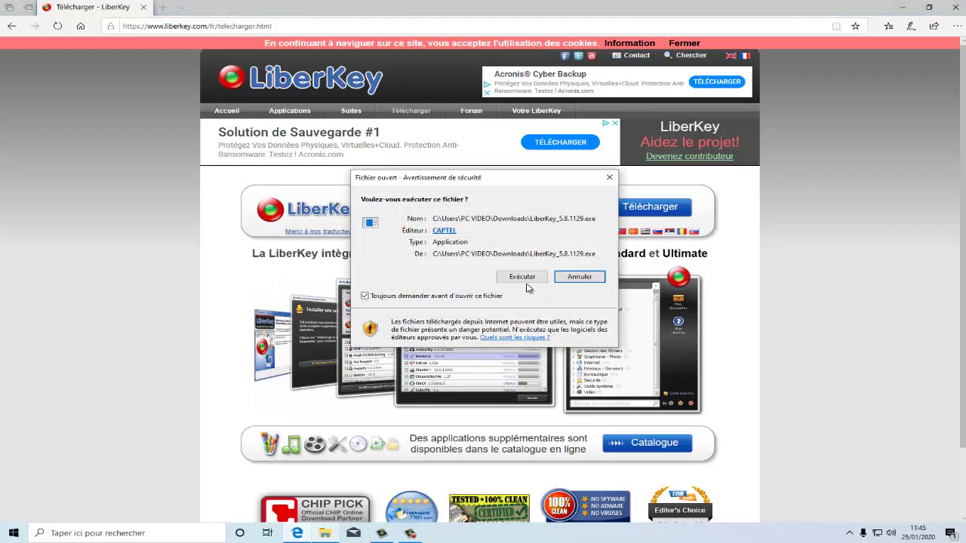
{"action": "left_click", "coordinate": [522, 277]}
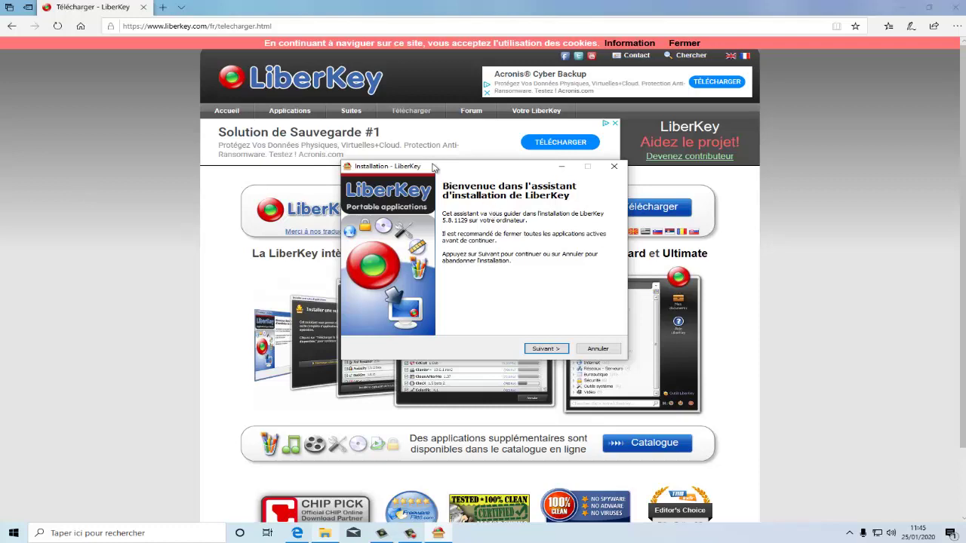
{"action": "left_click_drag", "start_coordinate": [421, 169], "coordinate": [263, 178]}
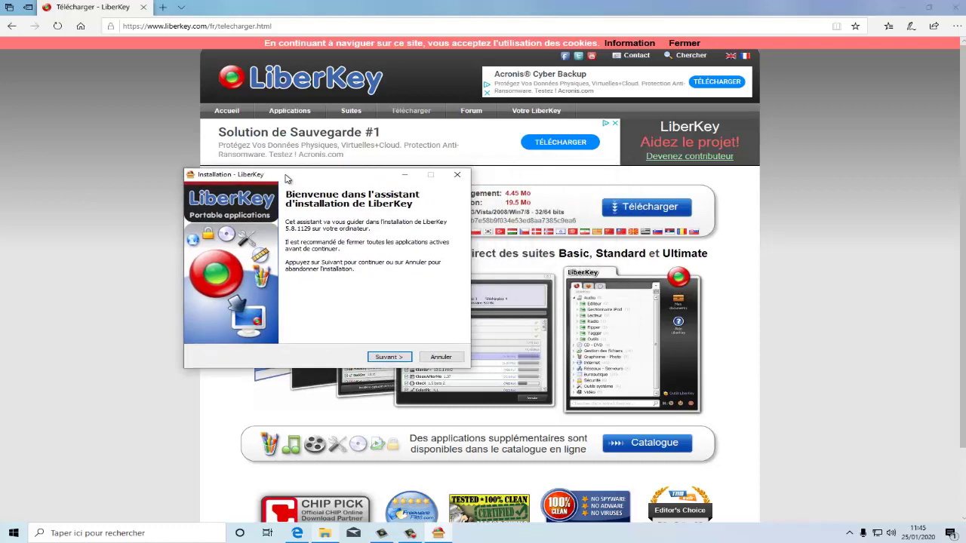
{"action": "left_click", "coordinate": [386, 357]}
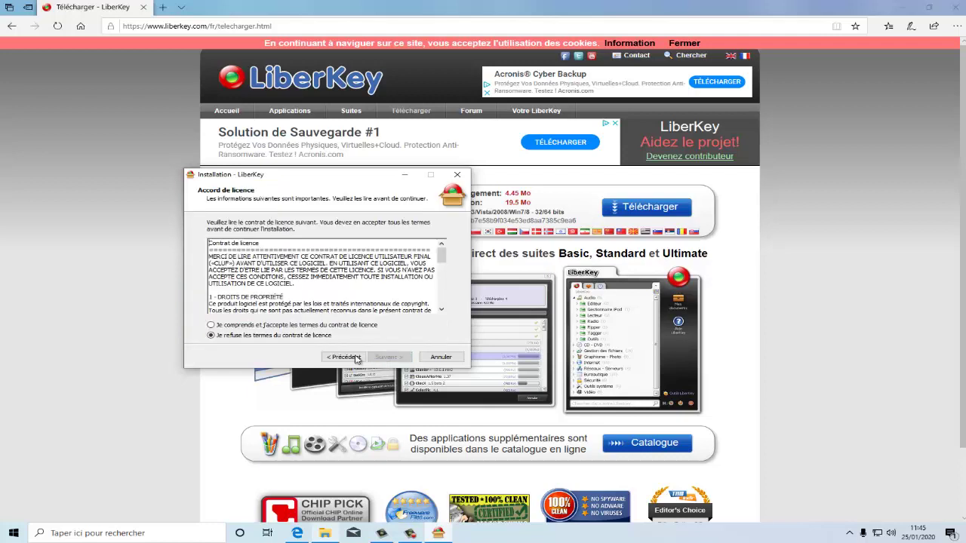
- Close the browser and accept the LiberKey licence terms, continuing through the installer to the destination folder page
{"action": "left_click", "coordinate": [248, 327]}
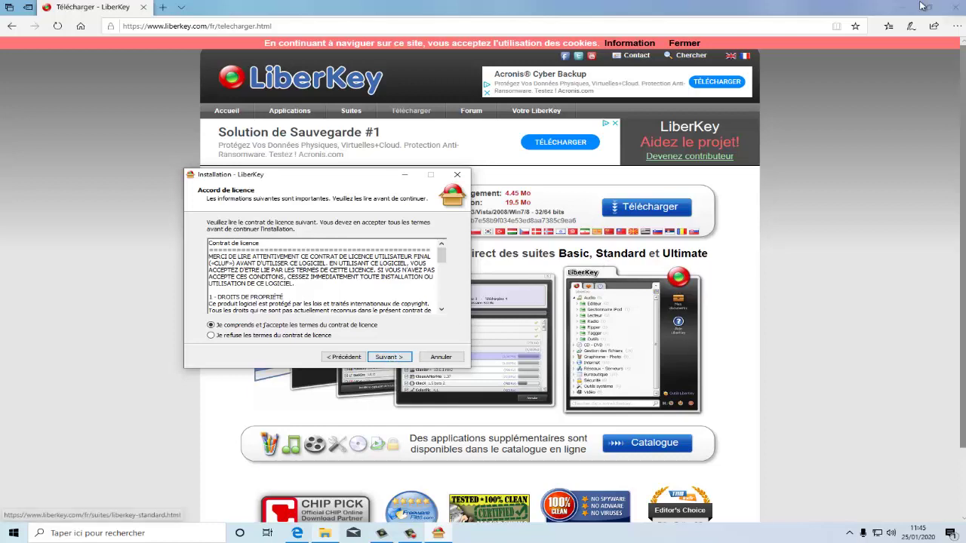
{"action": "left_click", "coordinate": [954, 9]}
{"action": "left_click", "coordinate": [954, 9]}
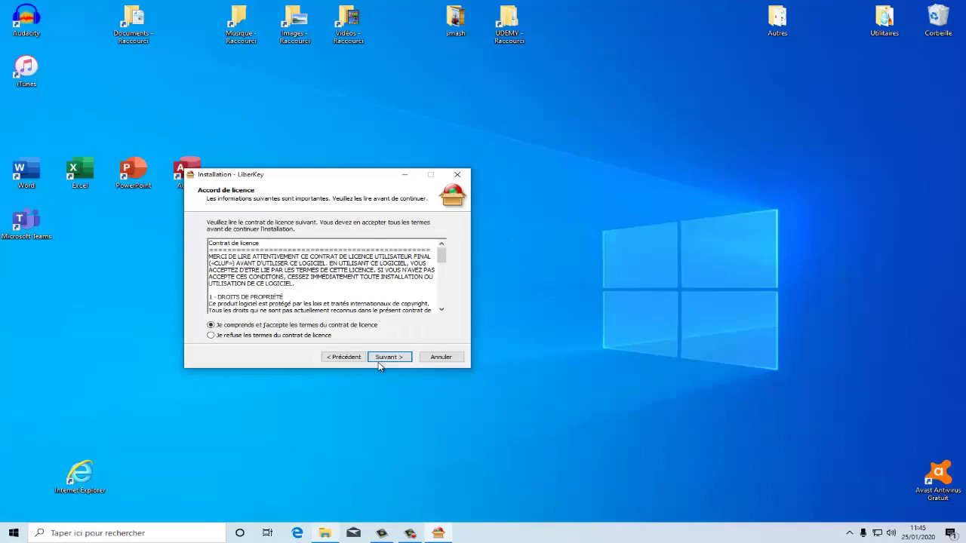
{"action": "left_click_drag", "start_coordinate": [341, 183], "coordinate": [439, 178]}
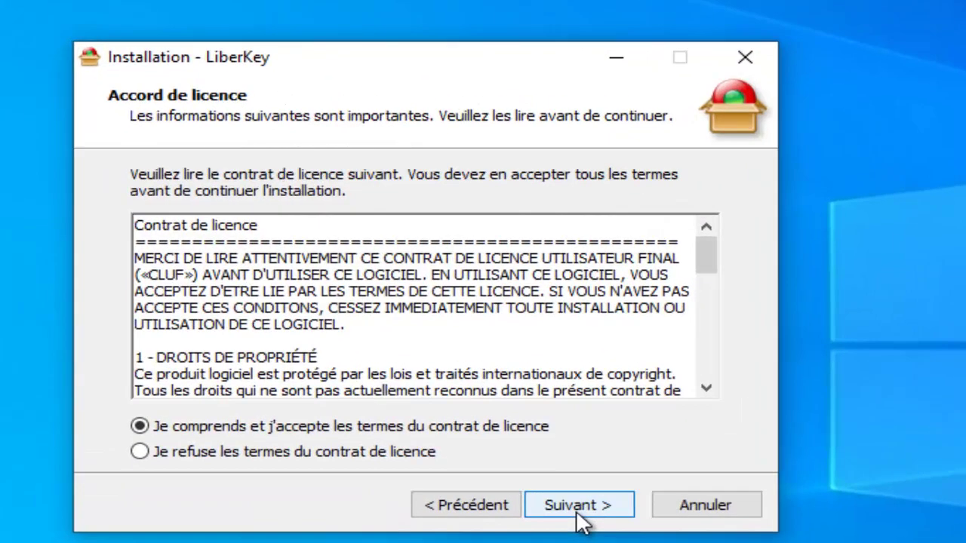
{"action": "left_click", "coordinate": [578, 506]}
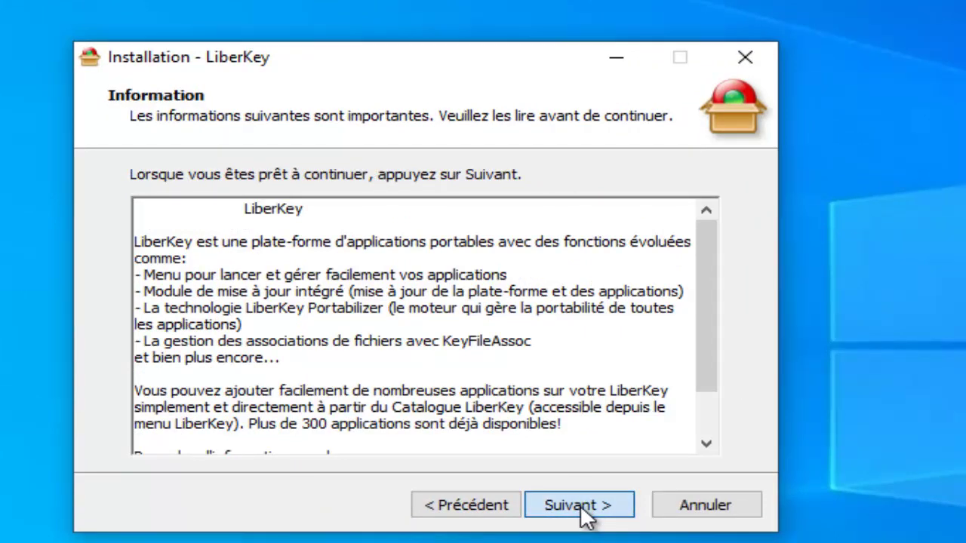
{"action": "left_click", "coordinate": [578, 506]}
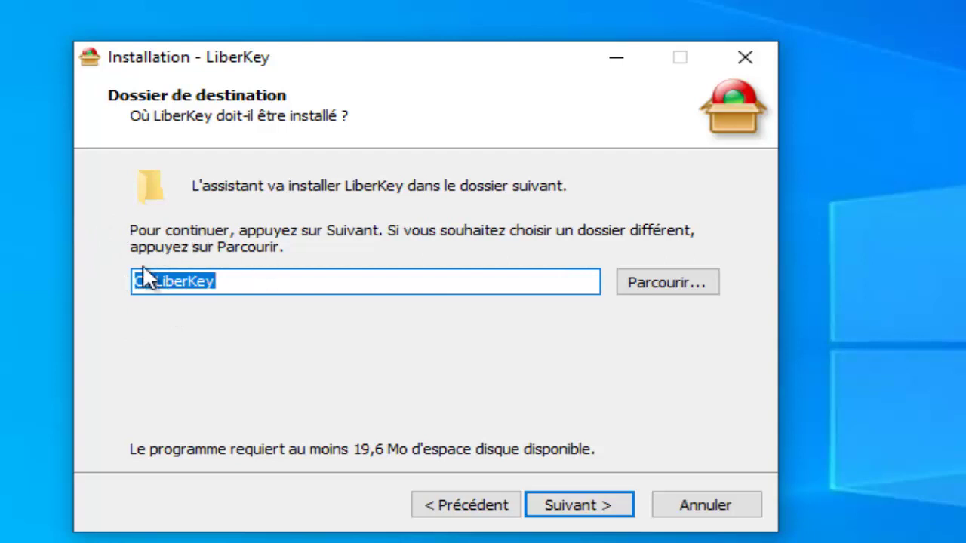
- Set the installation folder to L:\LiberKey on the CLEF NOIRE drive and approve creating that folder
{"action": "left_click", "coordinate": [662, 277]}
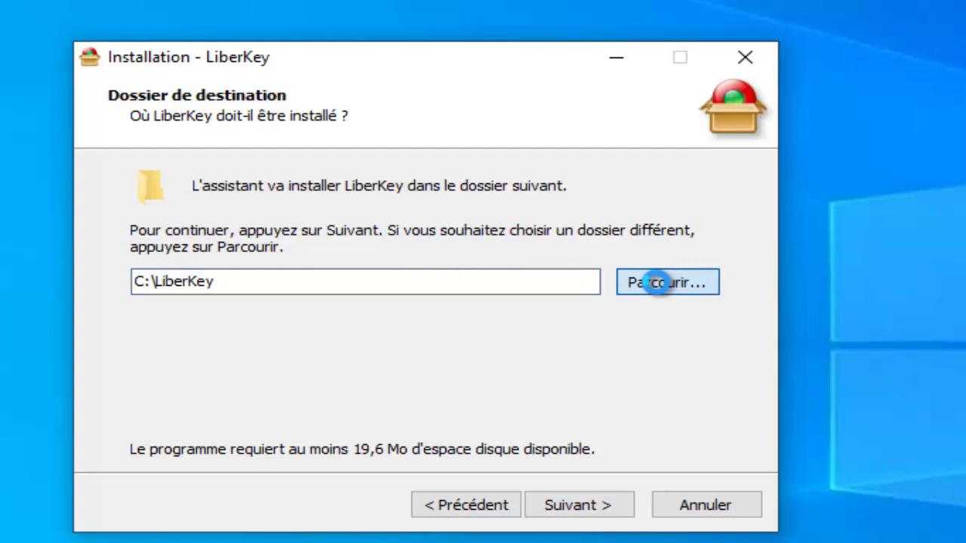
{"action": "left_click", "coordinate": [659, 282]}
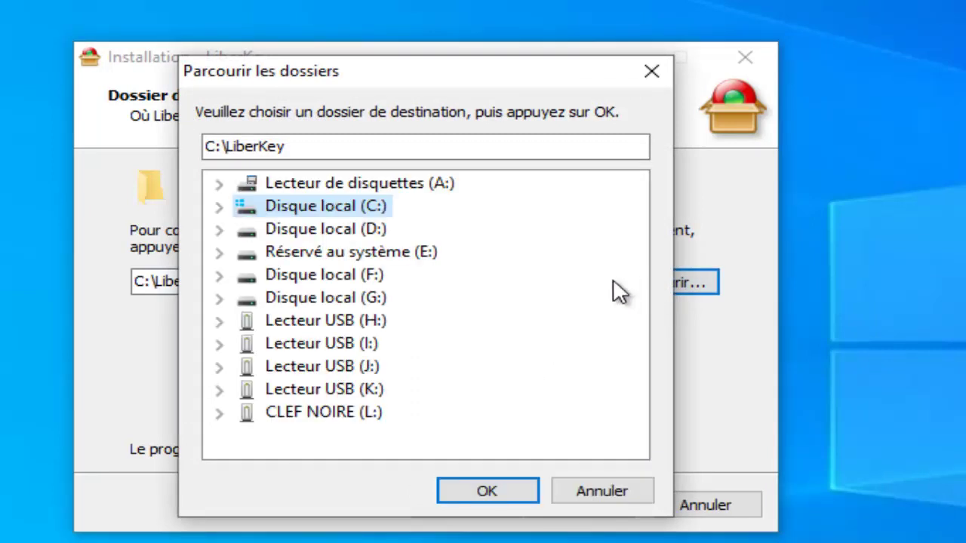
{"action": "left_click", "coordinate": [295, 419]}
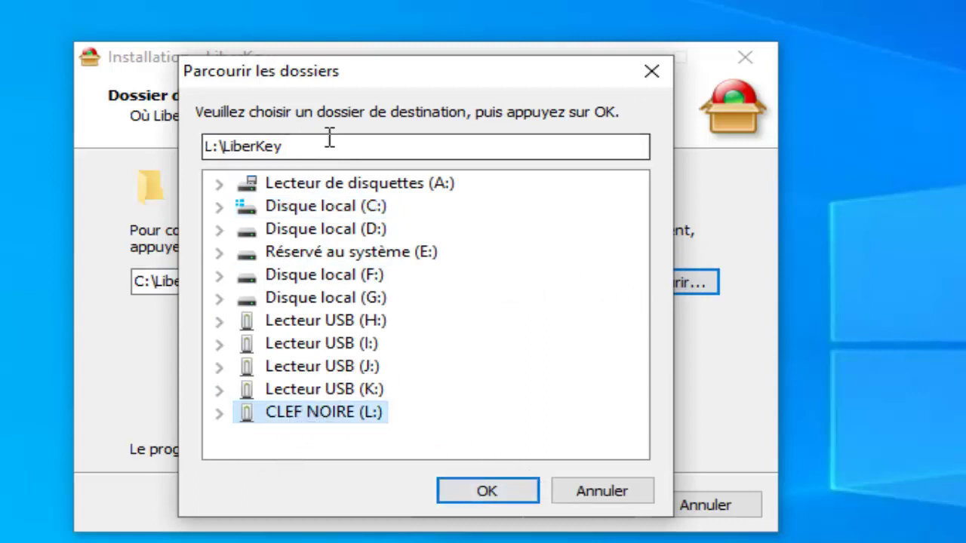
{"action": "left_click", "coordinate": [487, 497]}
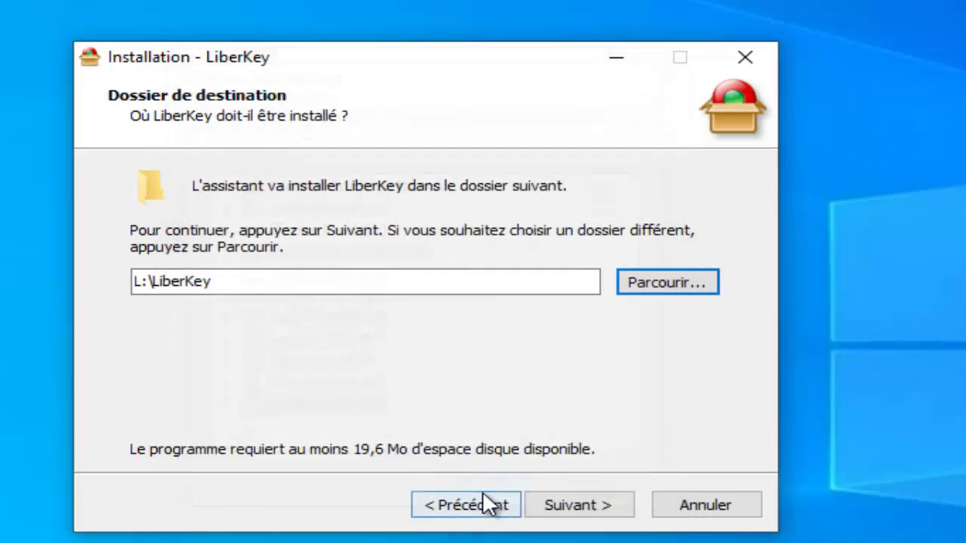
{"action": "left_click", "coordinate": [575, 512]}
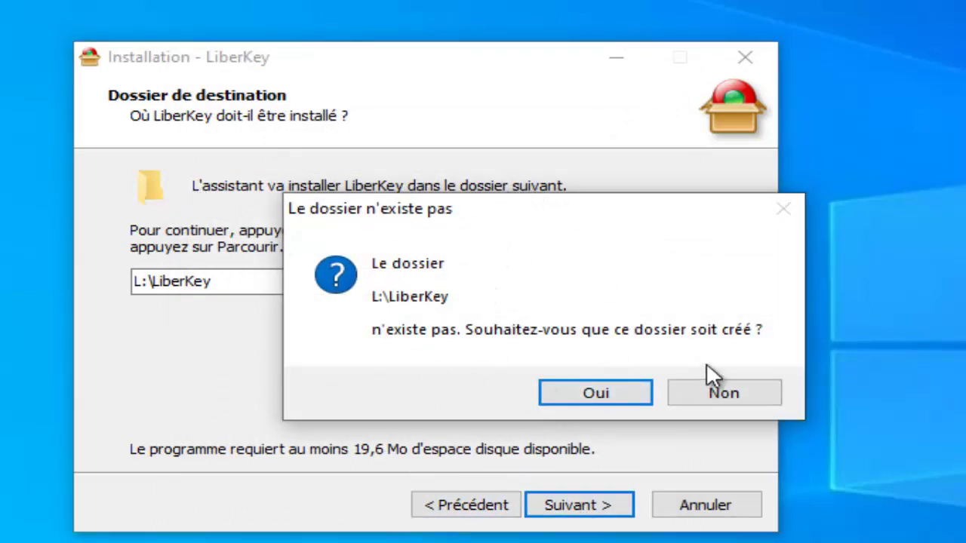
{"action": "left_click", "coordinate": [606, 396]}
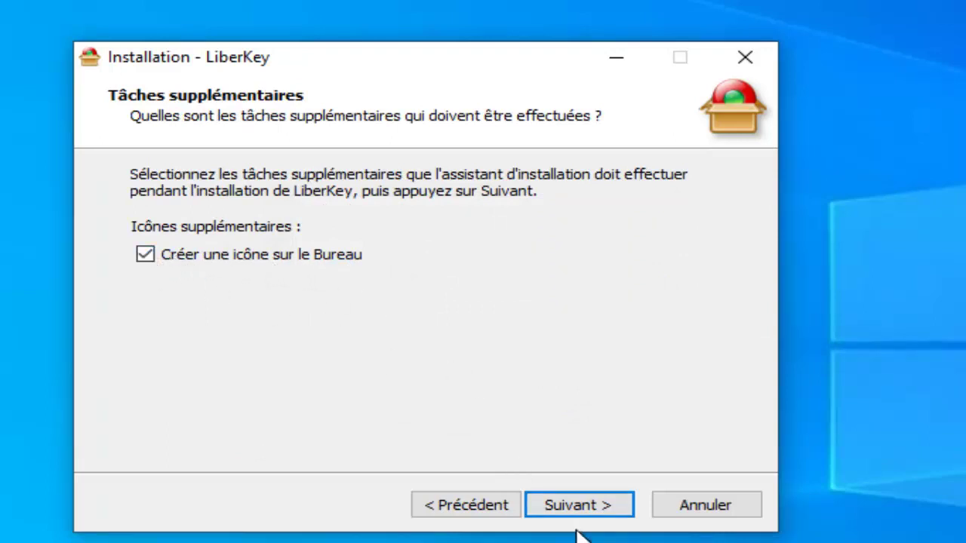
- Install LiberKey with a desktop icon and finish the setup with the option to run LiberKey turned off
{"action": "left_click", "coordinate": [581, 506]}
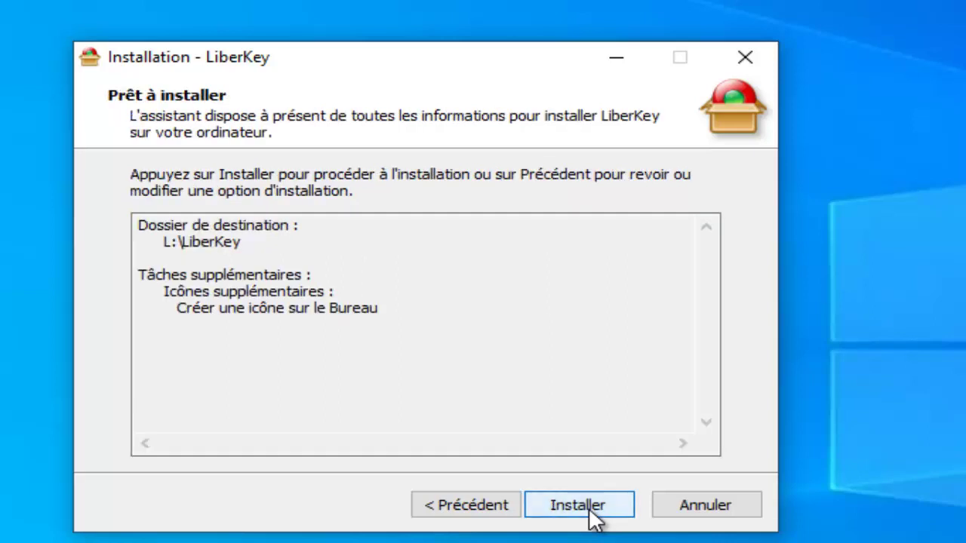
{"action": "left_click", "coordinate": [591, 510]}
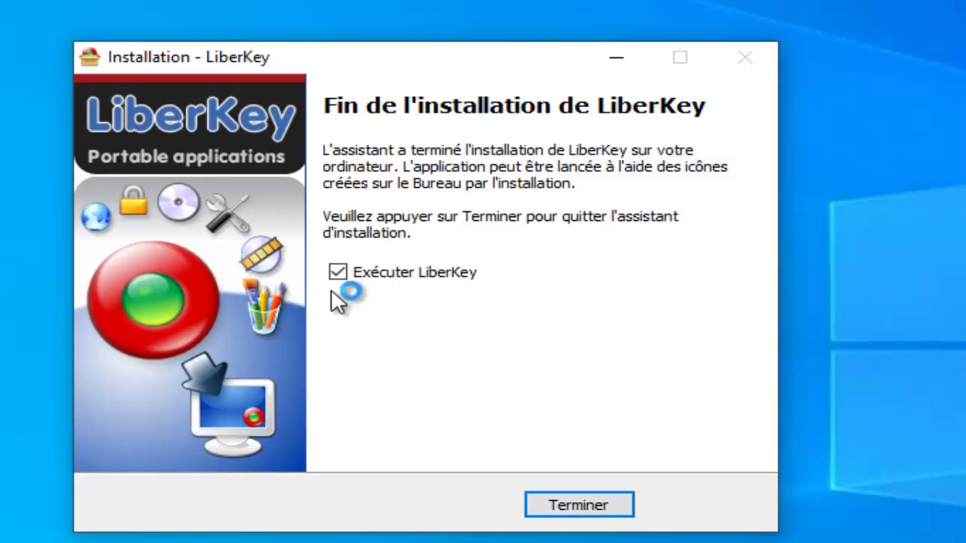
{"action": "left_click", "coordinate": [337, 273]}
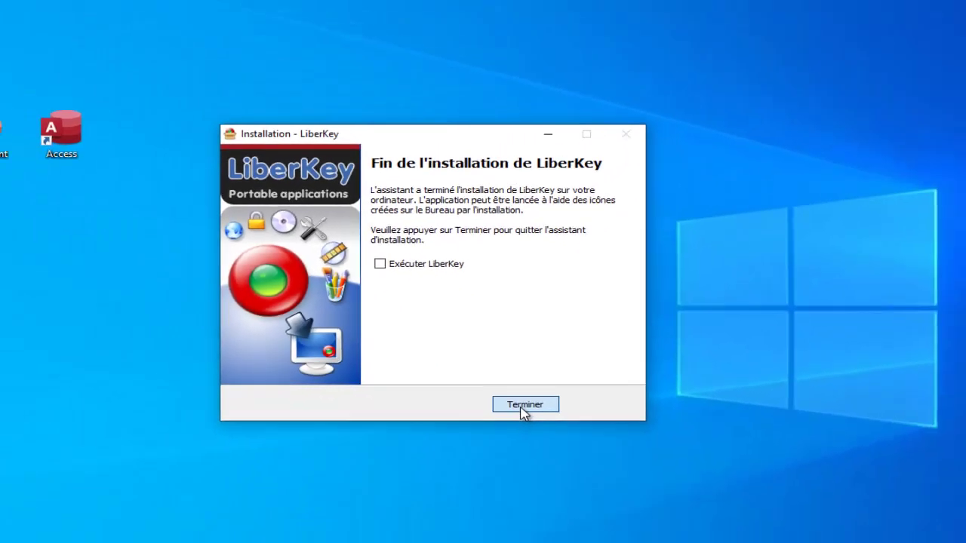
{"action": "left_click", "coordinate": [578, 506]}
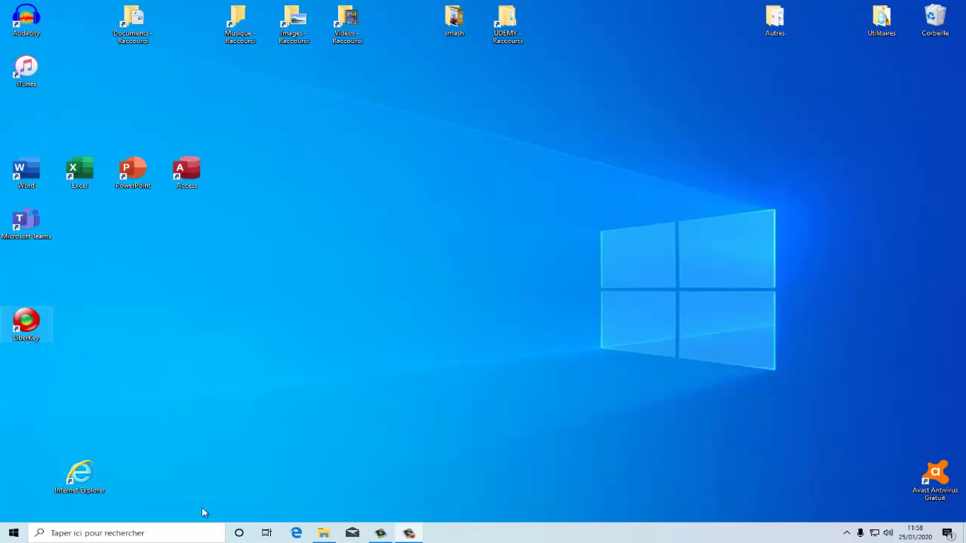
- Examine the contents of the LiberKey folder on the CLEF NOIRE (L:) drive in File Explorer, closing the window when done
{"action": "left_click", "coordinate": [324, 534]}
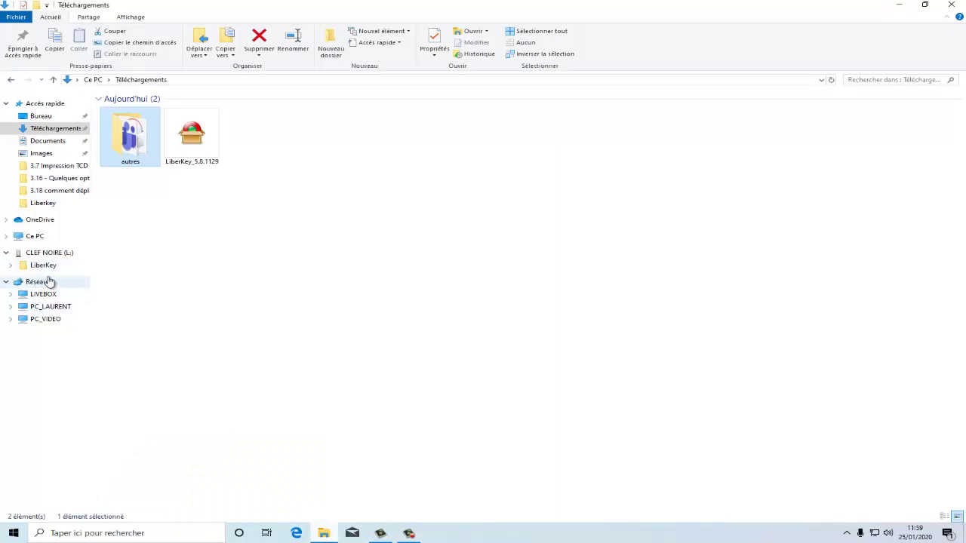
{"action": "left_click", "coordinate": [40, 254]}
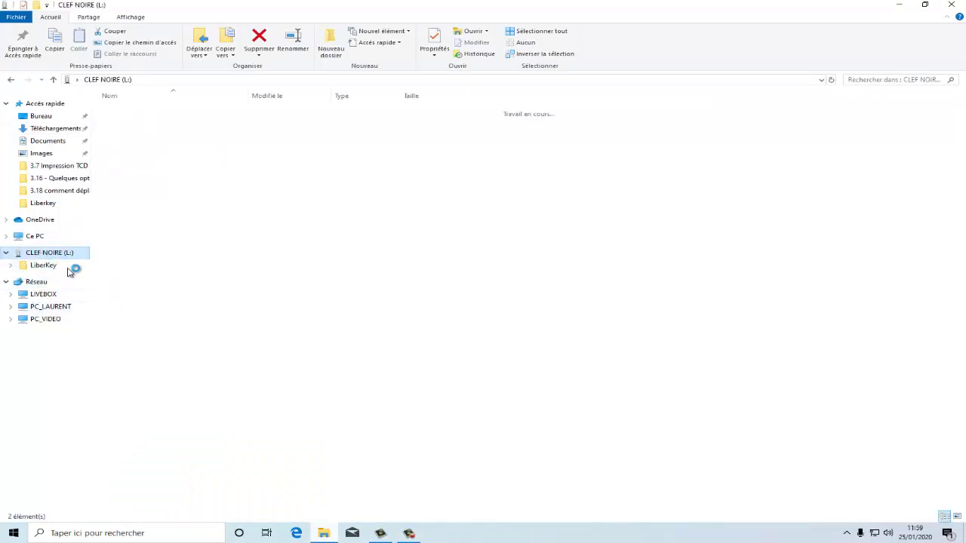
{"action": "left_click", "coordinate": [142, 113]}
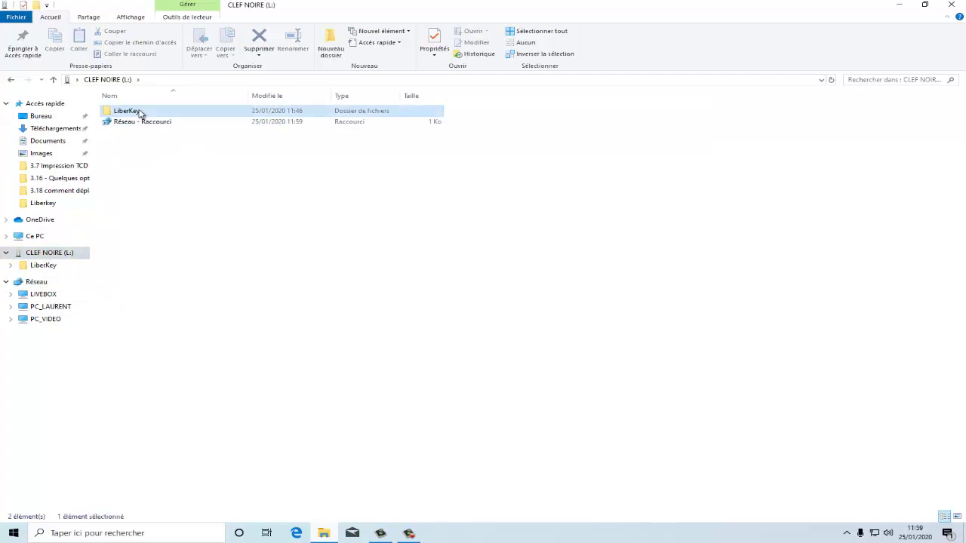
{"action": "double_click", "coordinate": [130, 113]}
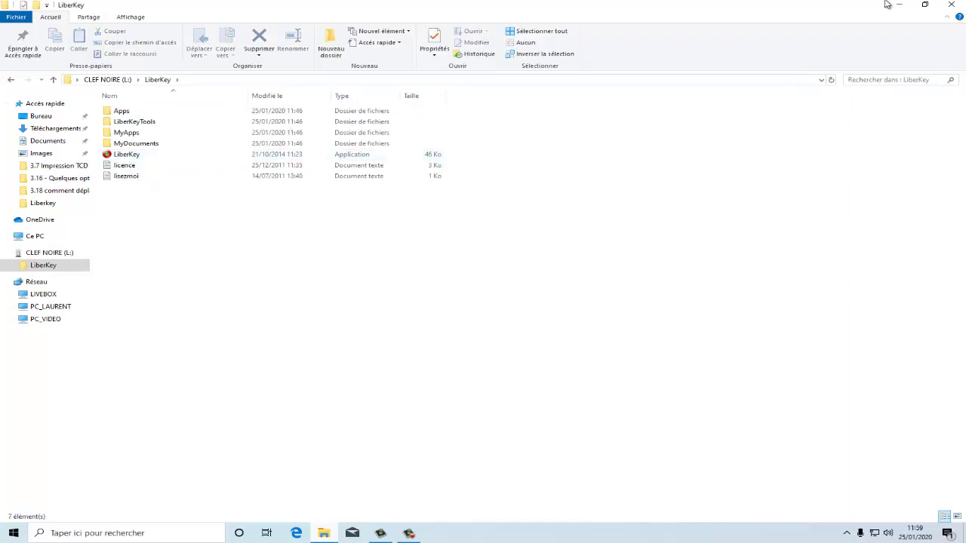
{"action": "left_click", "coordinate": [952, 5]}
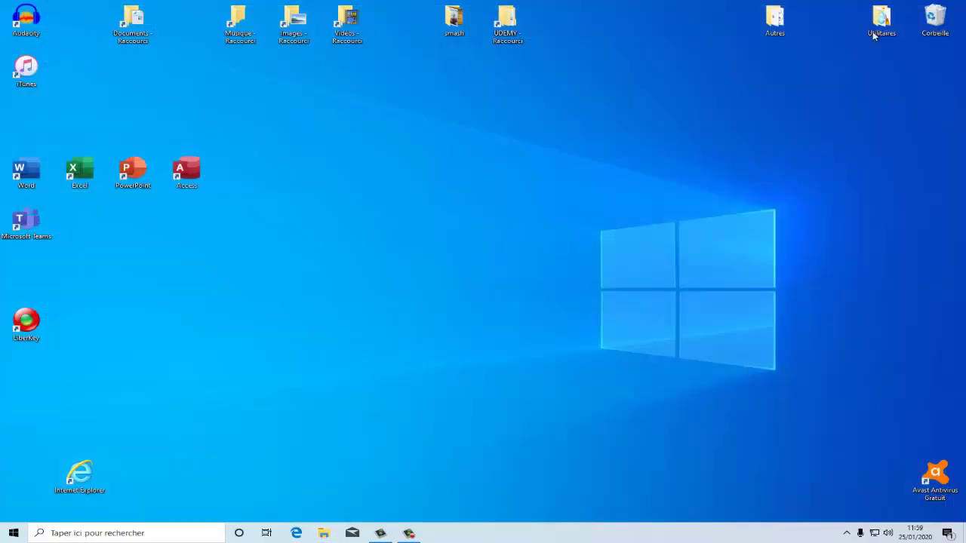
- Launch LiberKey from the desktop and download the list of available application suites, moving the assistant clear of the main menu
{"action": "left_click", "coordinate": [29, 327]}
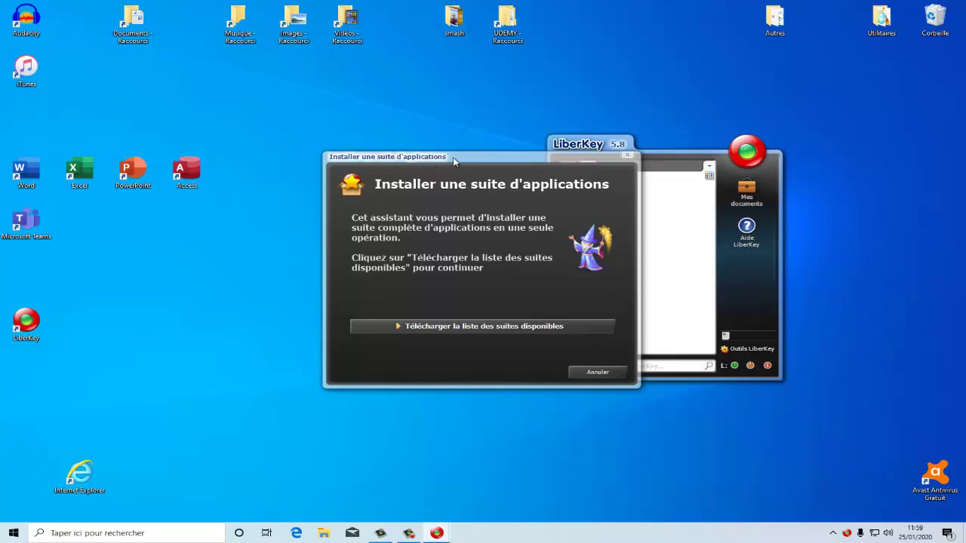
{"action": "left_click_drag", "start_coordinate": [455, 160], "coordinate": [349, 145]}
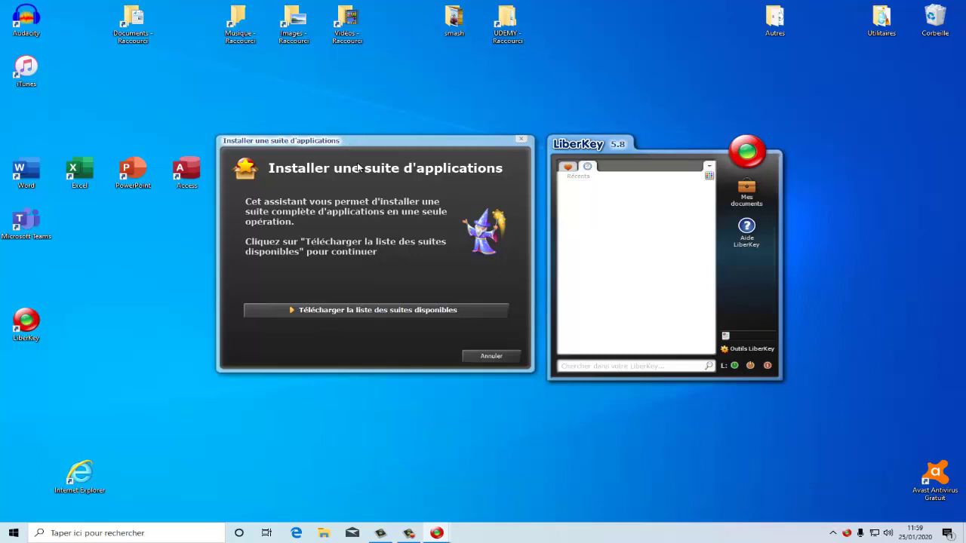
{"action": "left_click", "coordinate": [362, 311]}
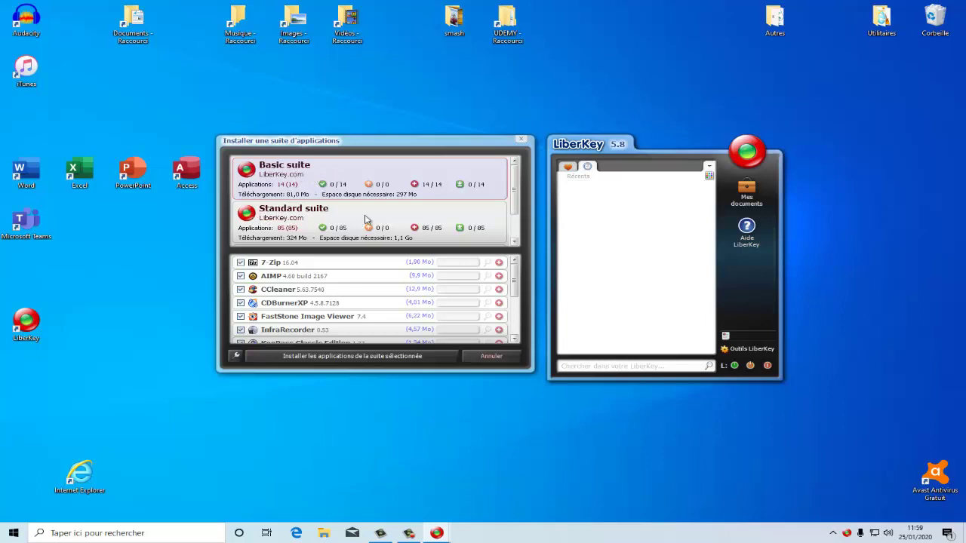
- Examine the Standard and Ultimate suites on offer, returning the selection to the Basic suite
{"action": "scroll", "coordinate": [518, 197], "scroll_direction": "down", "scroll_amount": 2}
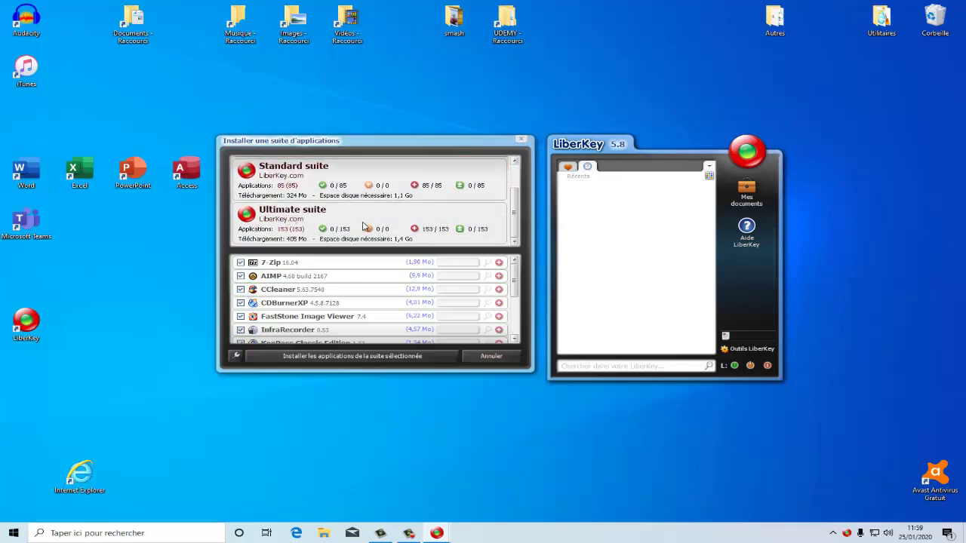
{"action": "left_click", "coordinate": [365, 226]}
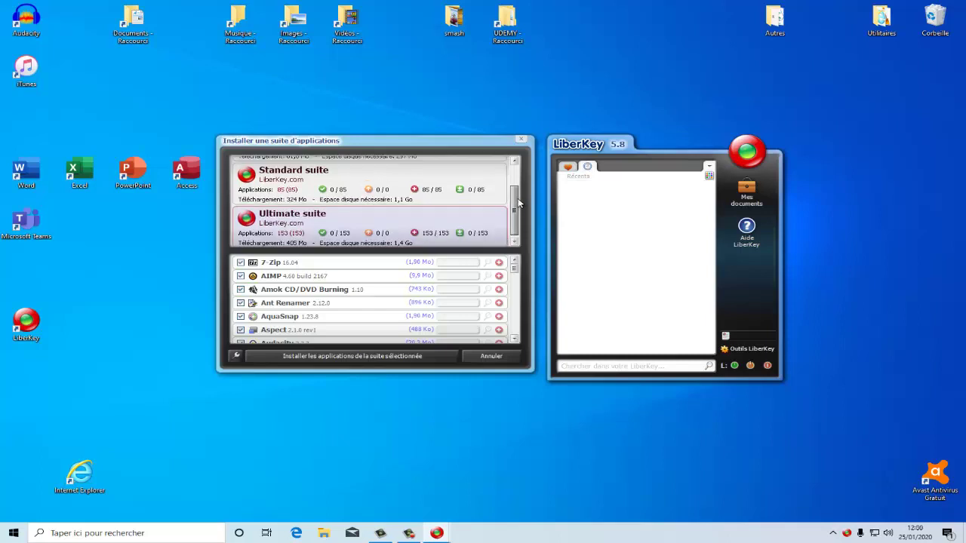
{"action": "scroll", "coordinate": [516, 205], "scroll_direction": "up", "scroll_amount": 2}
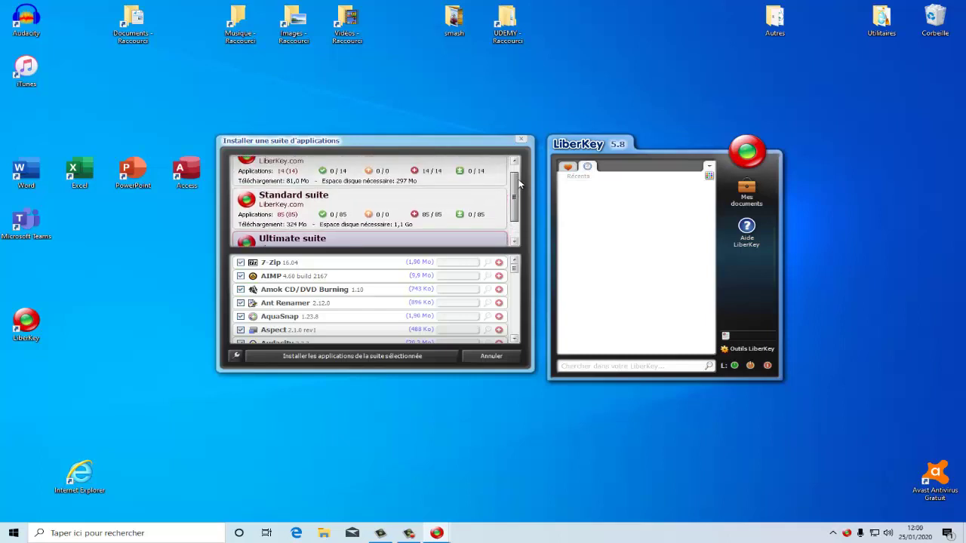
{"action": "left_click", "coordinate": [317, 173]}
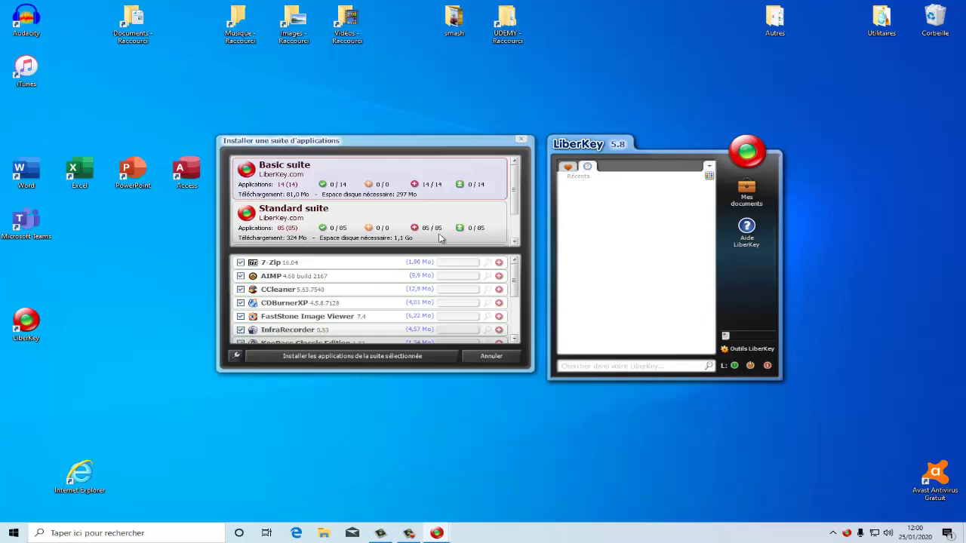
- Exclude USB Disk Ejector, Stickies, SpeedCrunch and PDF-XChange Viewer from the Basic suite's applications
{"action": "left_click_drag", "start_coordinate": [518, 276], "coordinate": [519, 325]}
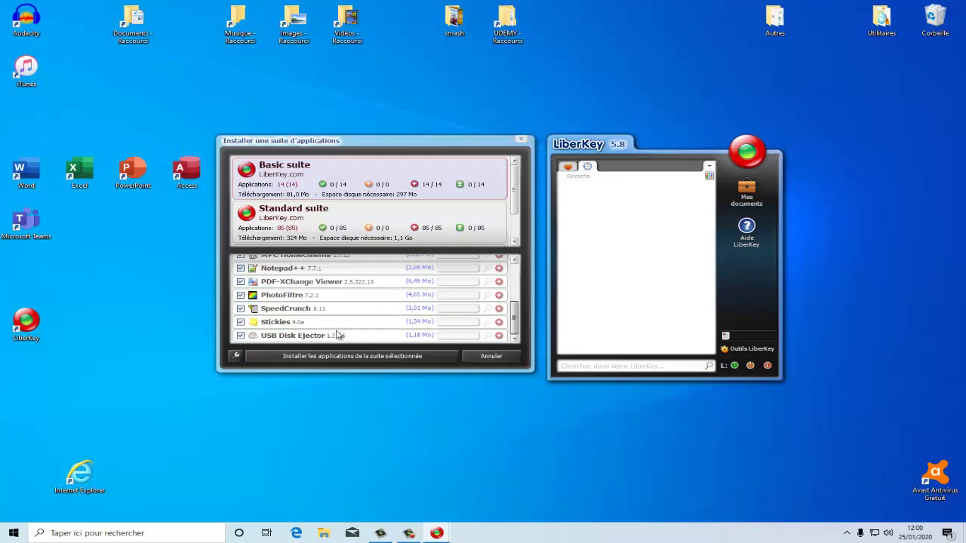
{"action": "left_click", "coordinate": [241, 336]}
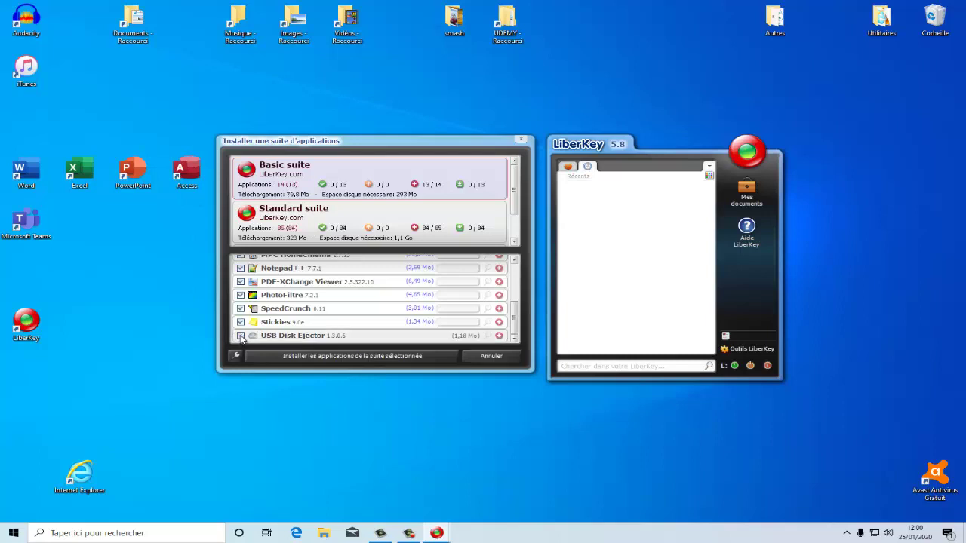
{"action": "left_click", "coordinate": [240, 323]}
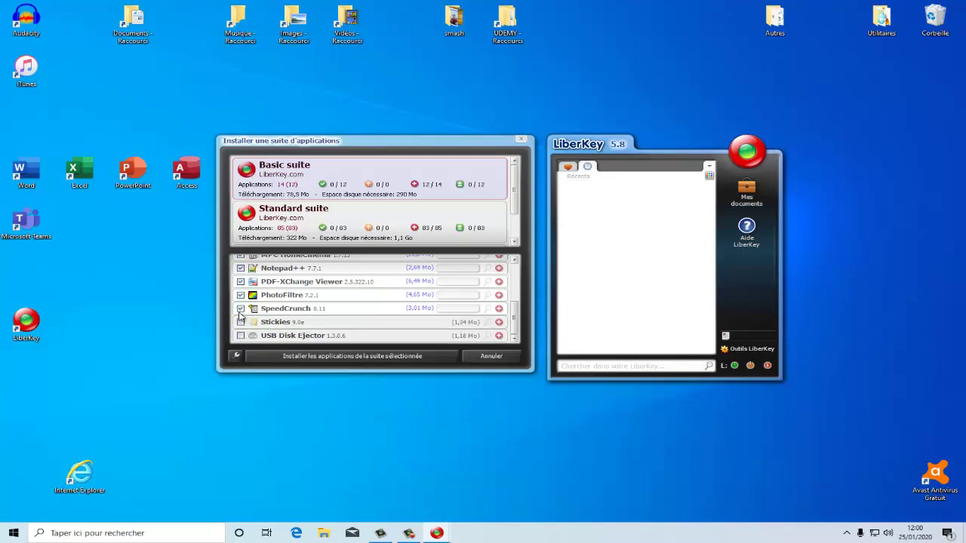
{"action": "left_click", "coordinate": [240, 309]}
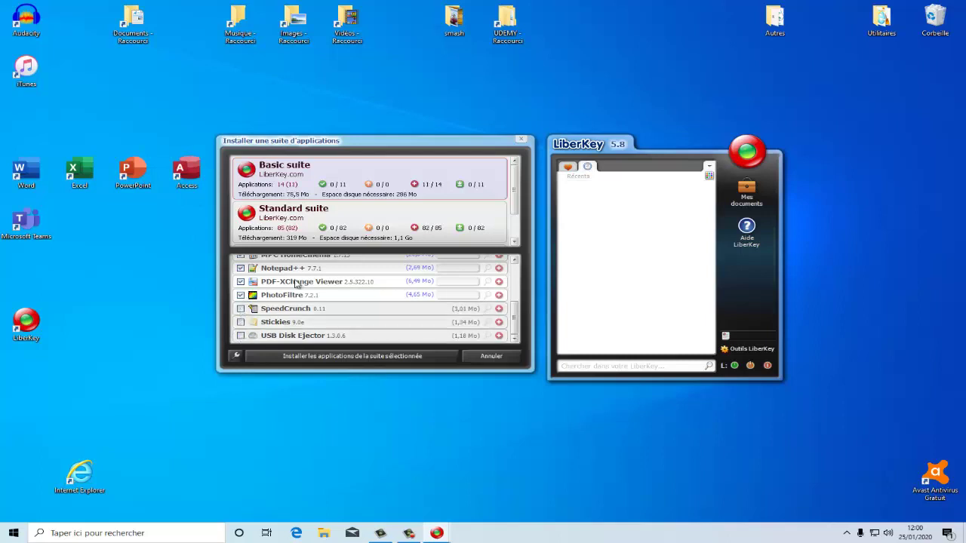
{"action": "left_click", "coordinate": [240, 283]}
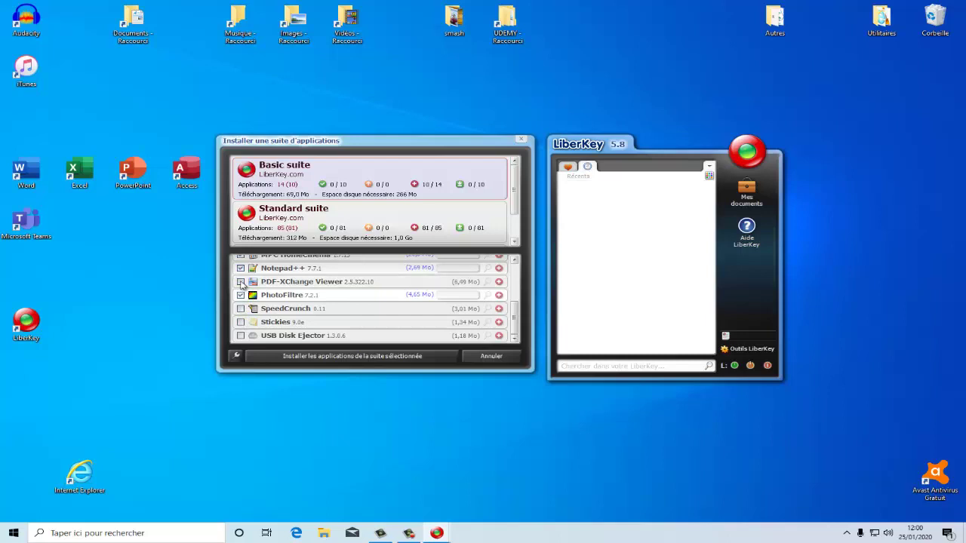
- Exclude MPC HomeCinema, KeePass Classic Edition and InfraRecorder from the Basic suite's applications
{"action": "left_click", "coordinate": [514, 260]}
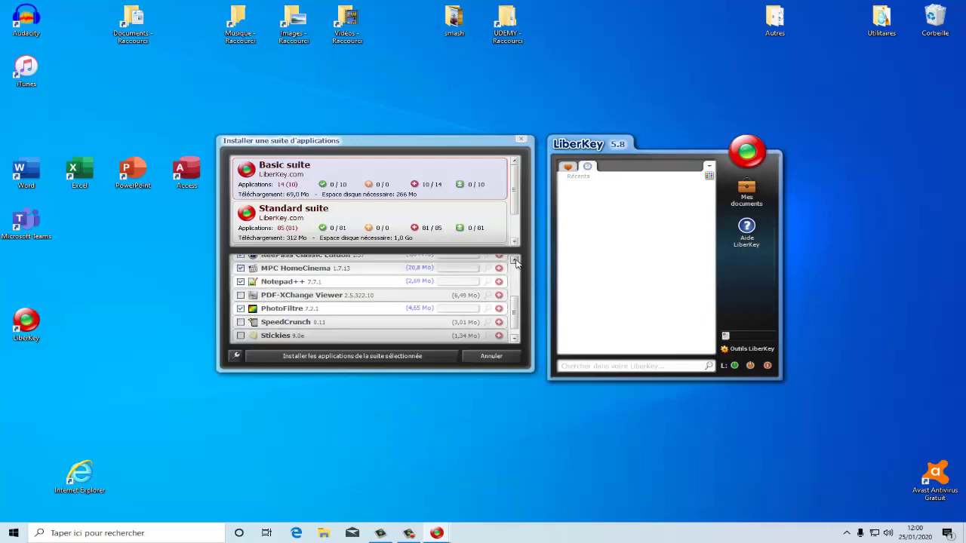
{"action": "left_click", "coordinate": [514, 261]}
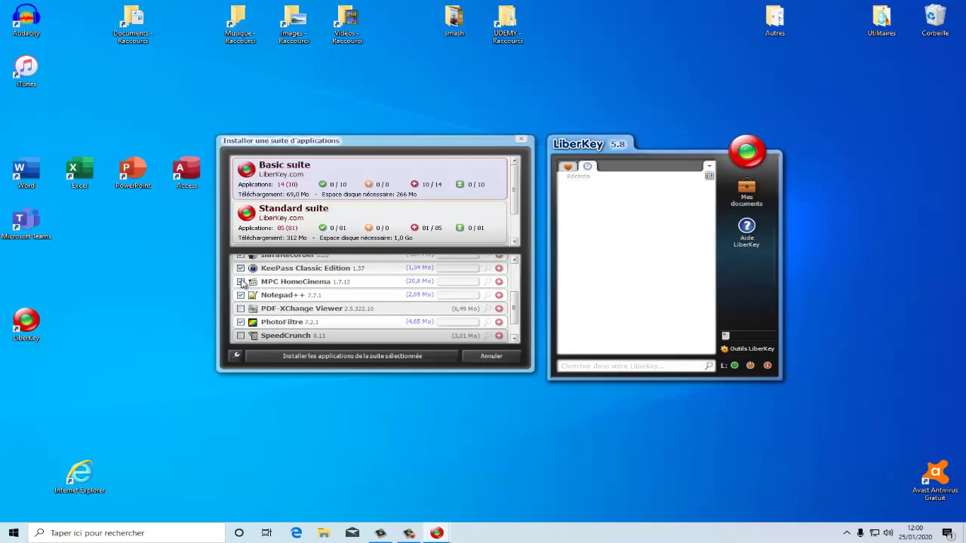
{"action": "left_click", "coordinate": [240, 282]}
{"action": "left_click", "coordinate": [339, 270]}
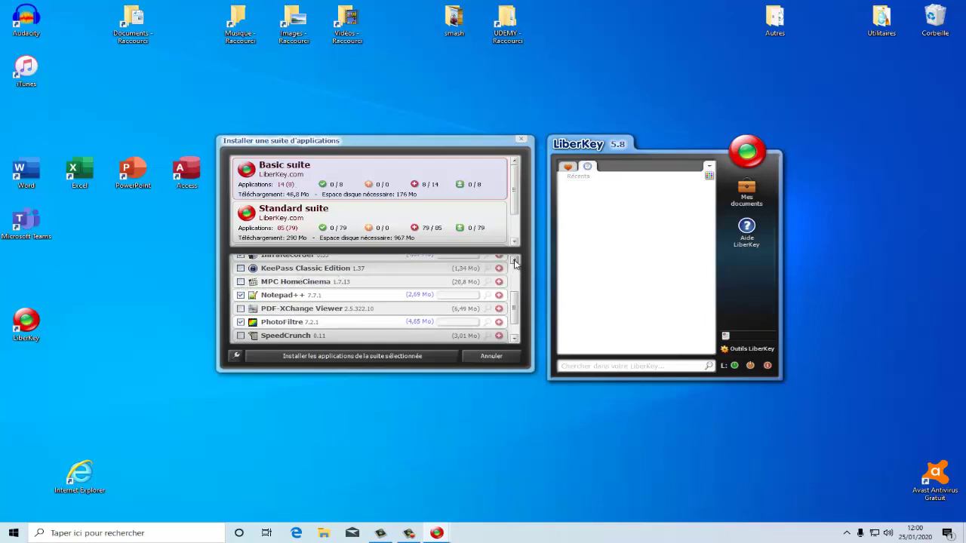
{"action": "left_click", "coordinate": [514, 260]}
{"action": "left_click", "coordinate": [241, 269]}
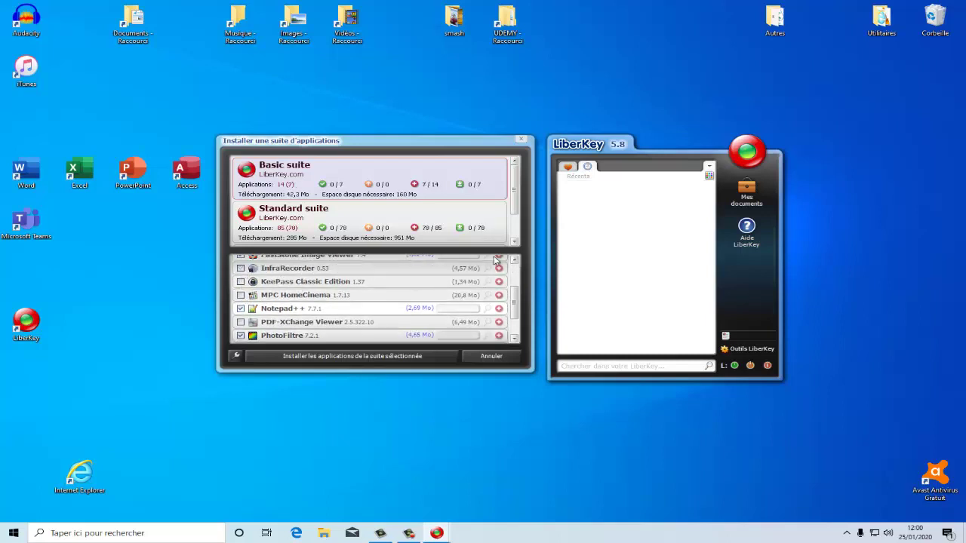
- Exclude CDBurnerXP, CCleaner and AIMP from the Basic suite's applications
{"action": "left_click", "coordinate": [514, 260]}
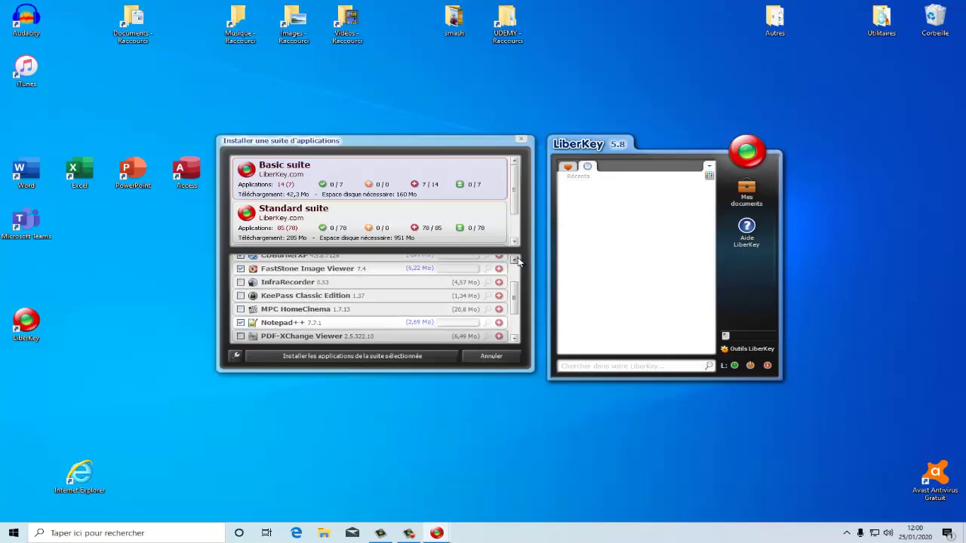
{"action": "left_click", "coordinate": [515, 260]}
{"action": "left_click", "coordinate": [240, 269]}
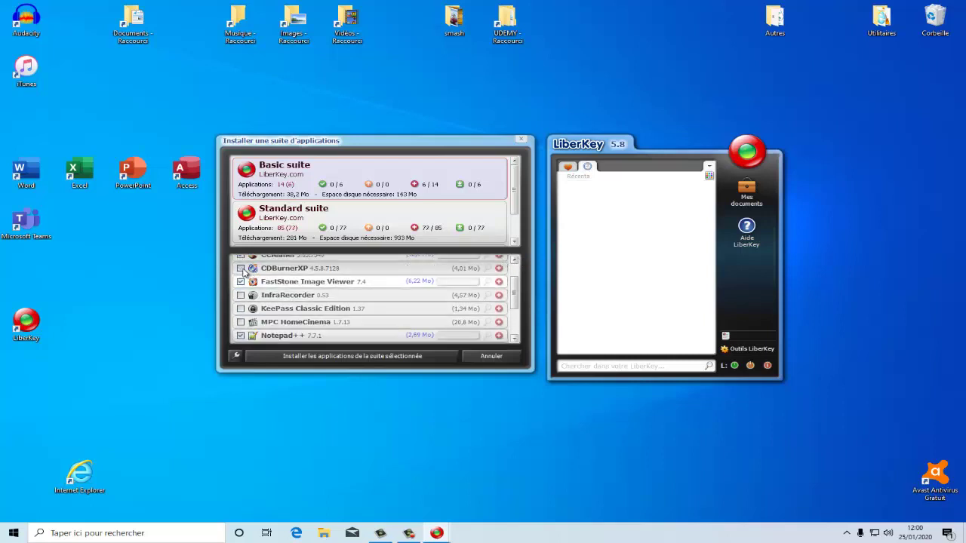
{"action": "left_click", "coordinate": [514, 260]}
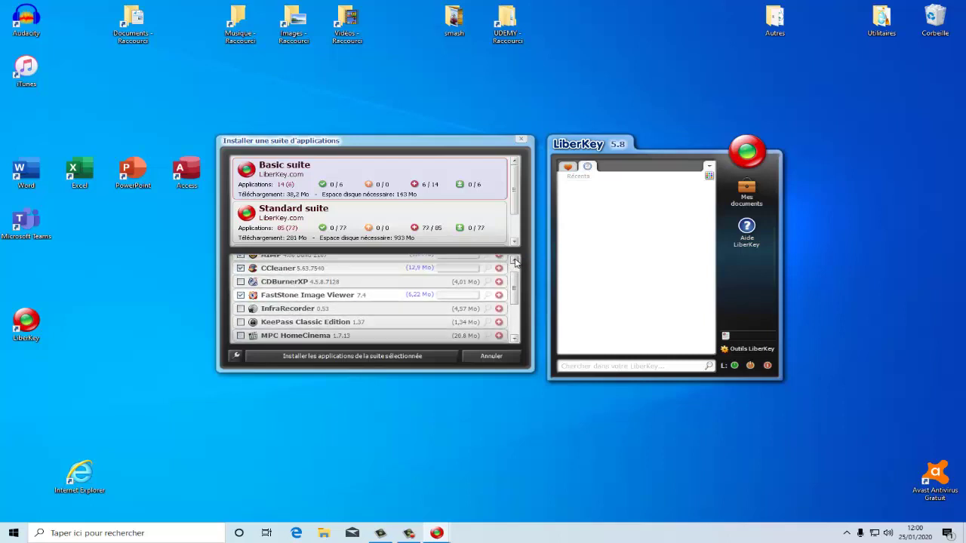
{"action": "left_click", "coordinate": [242, 269]}
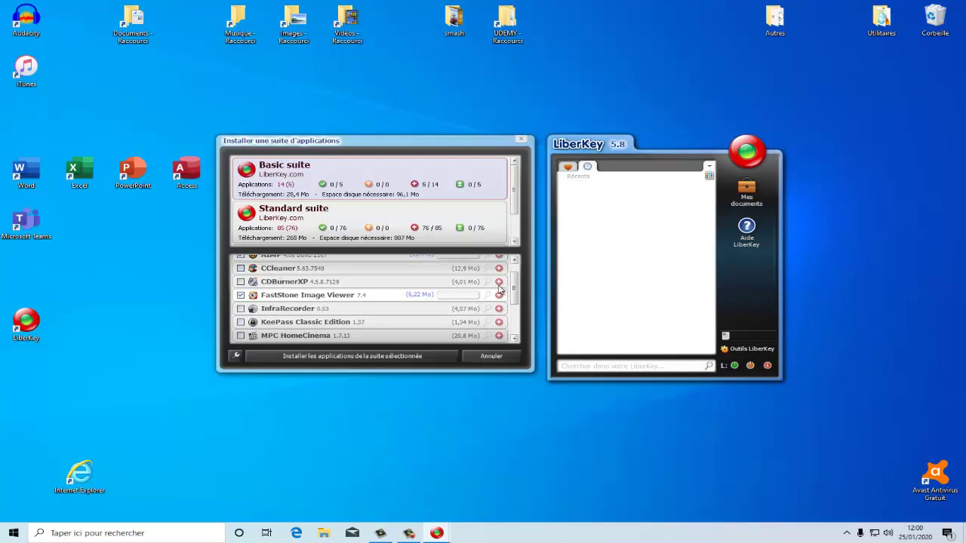
{"action": "left_click", "coordinate": [514, 260]}
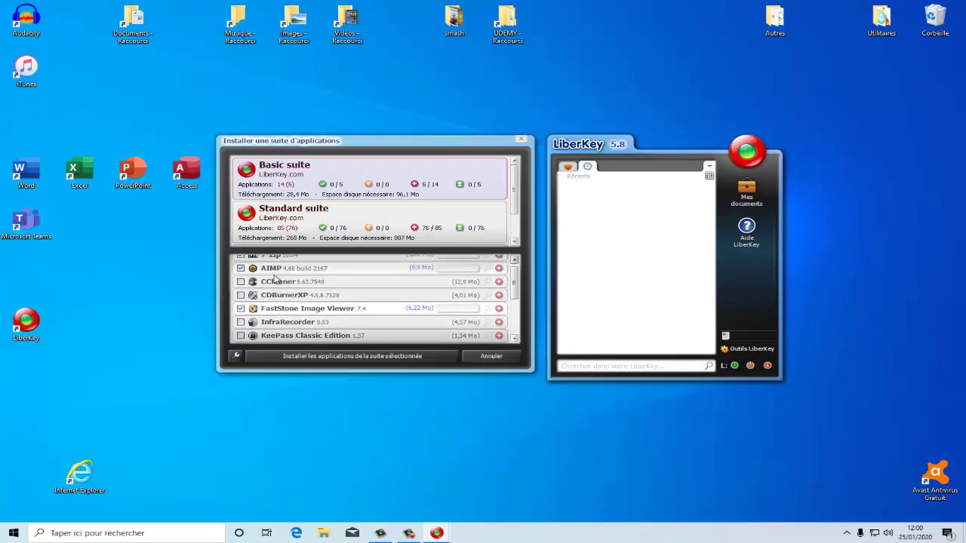
{"action": "left_click", "coordinate": [514, 260]}
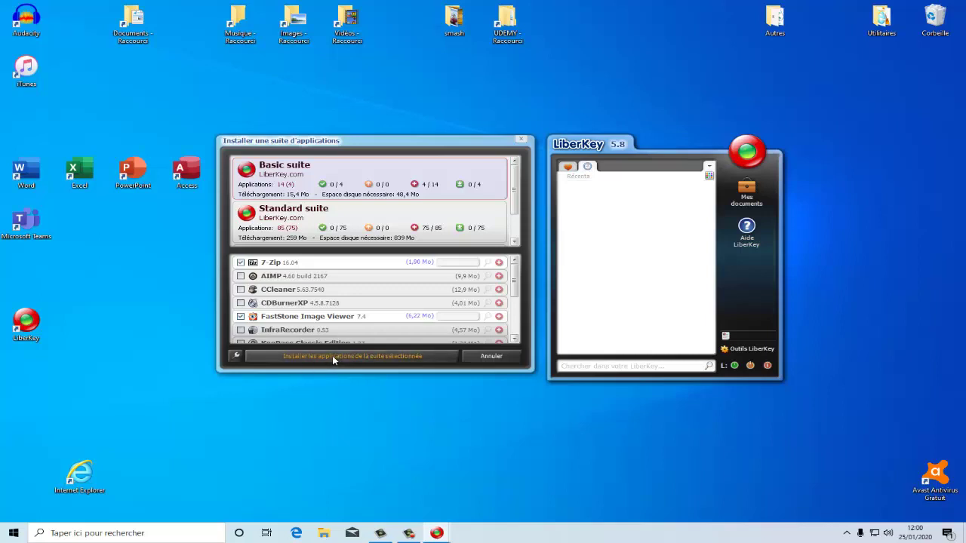
- Install the selected 7-Zip, FastStone Image Viewer, Notepad++ and PhotoFiltre applications, dismissing the completion message and closing the browser report
{"action": "left_click", "coordinate": [332, 355]}
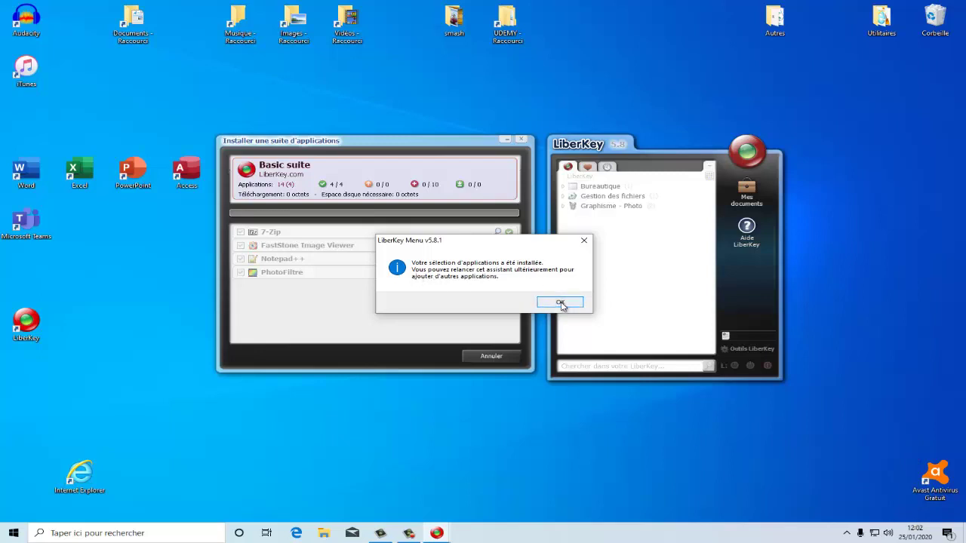
{"action": "left_click", "coordinate": [560, 302]}
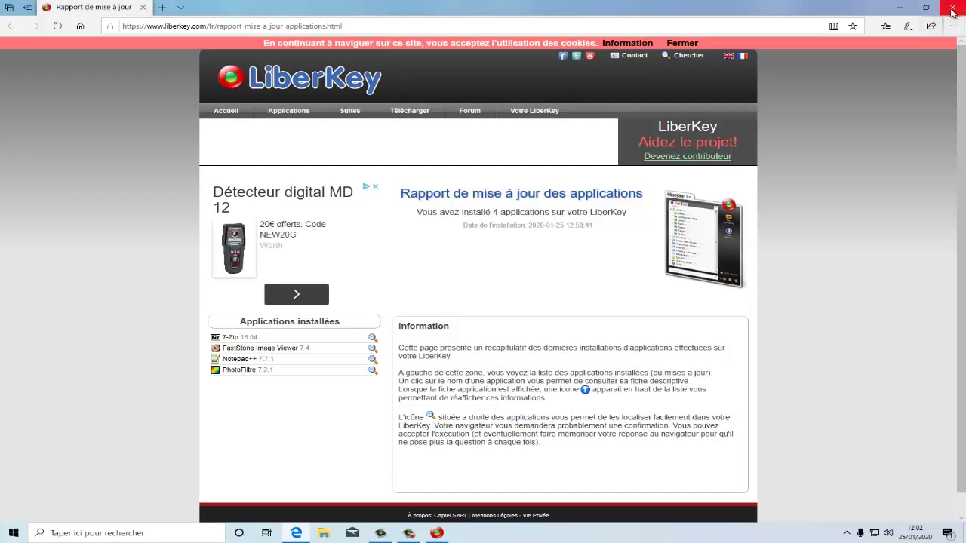
{"action": "left_click", "coordinate": [952, 10]}
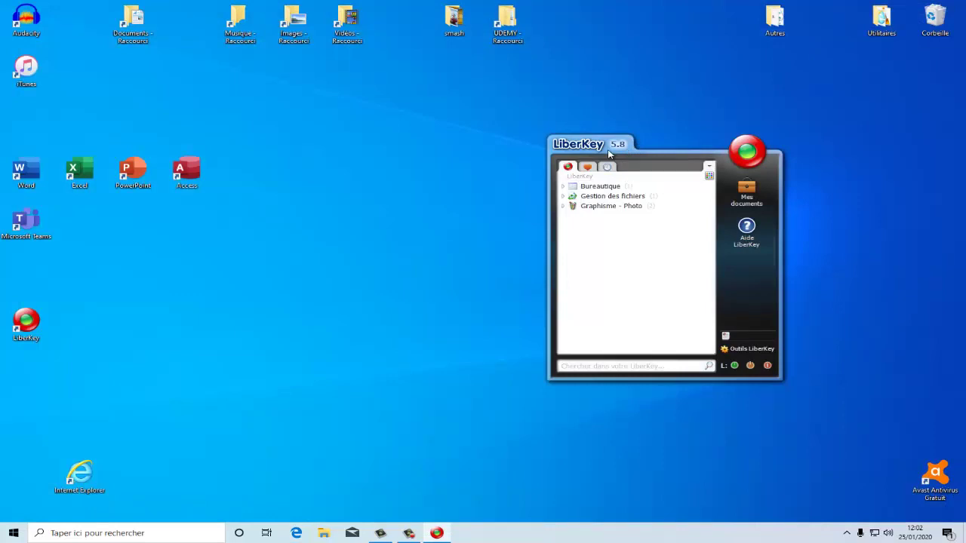
- Run PhotoFiltre from the Editeur category under Graphisme - Photo in the LiberKey menu and accept its licence terms
{"action": "left_click_drag", "start_coordinate": [617, 148], "coordinate": [514, 129]}
{"action": "left_click", "coordinate": [462, 188]}
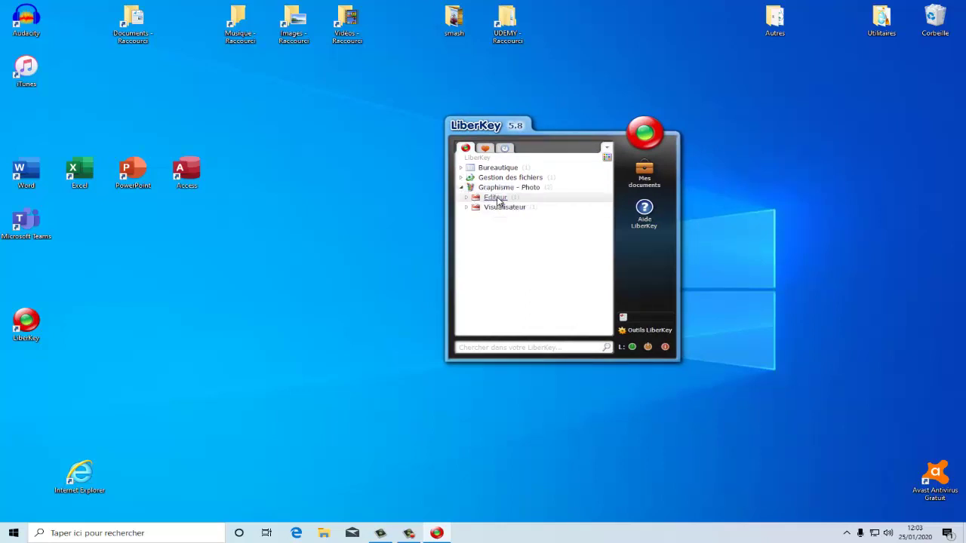
{"action": "left_click", "coordinate": [498, 200]}
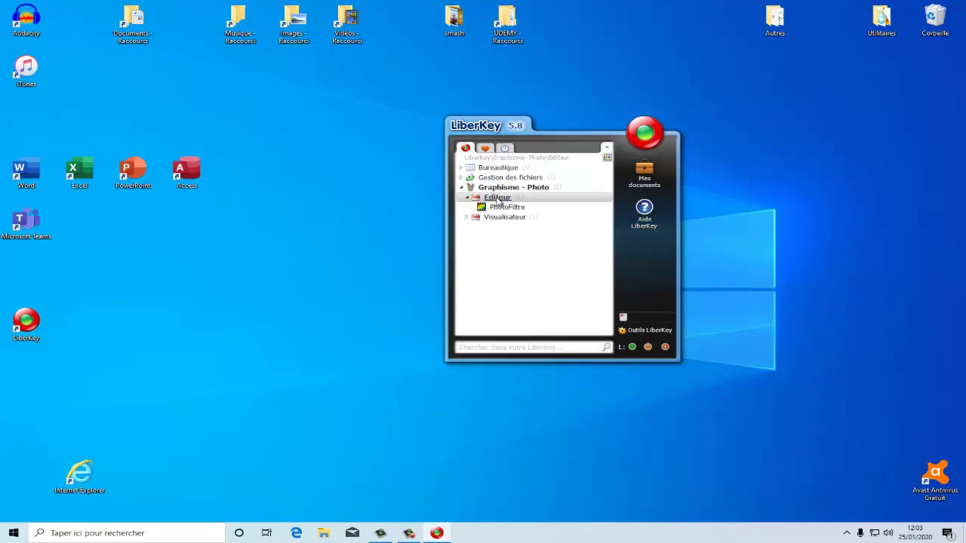
{"action": "left_click", "coordinate": [500, 210]}
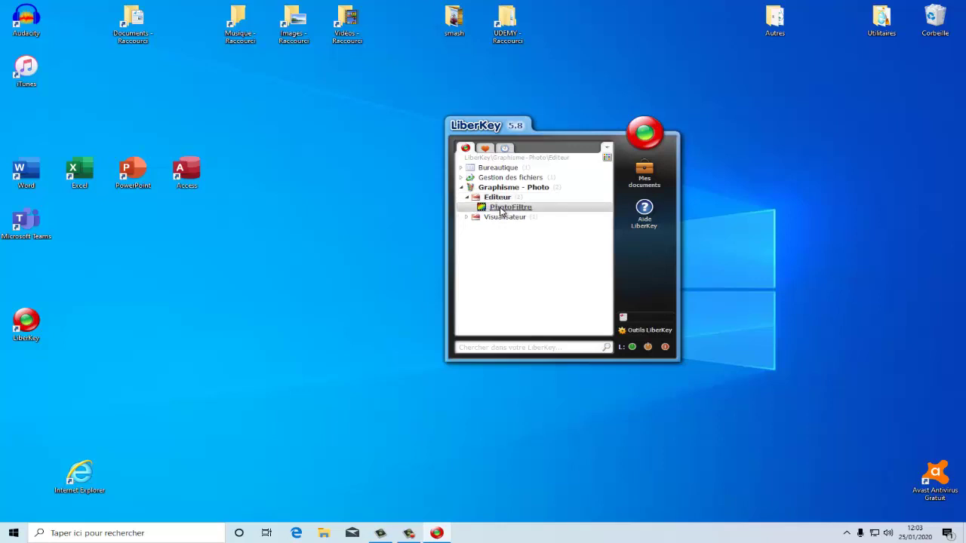
{"action": "mouse_move", "coordinate": [501, 210]}
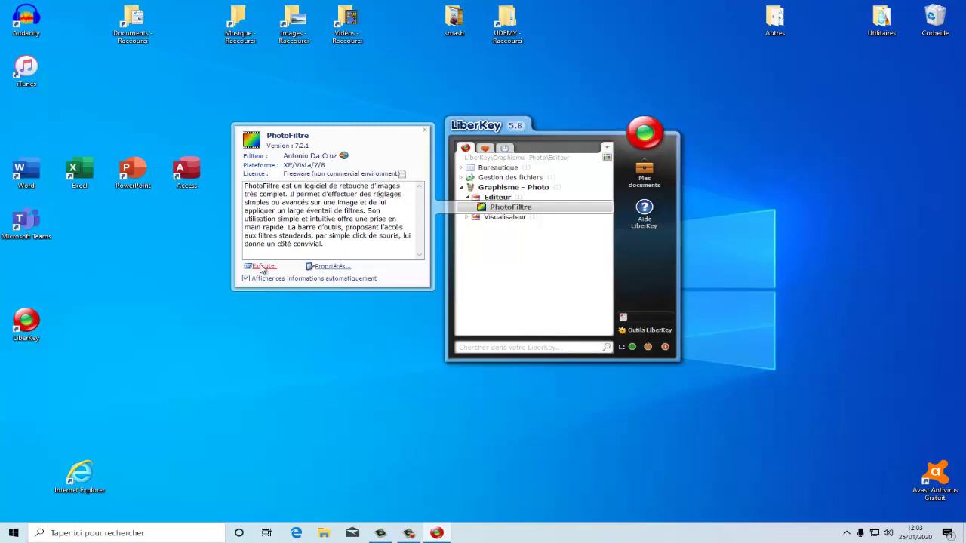
{"action": "left_click", "coordinate": [260, 267]}
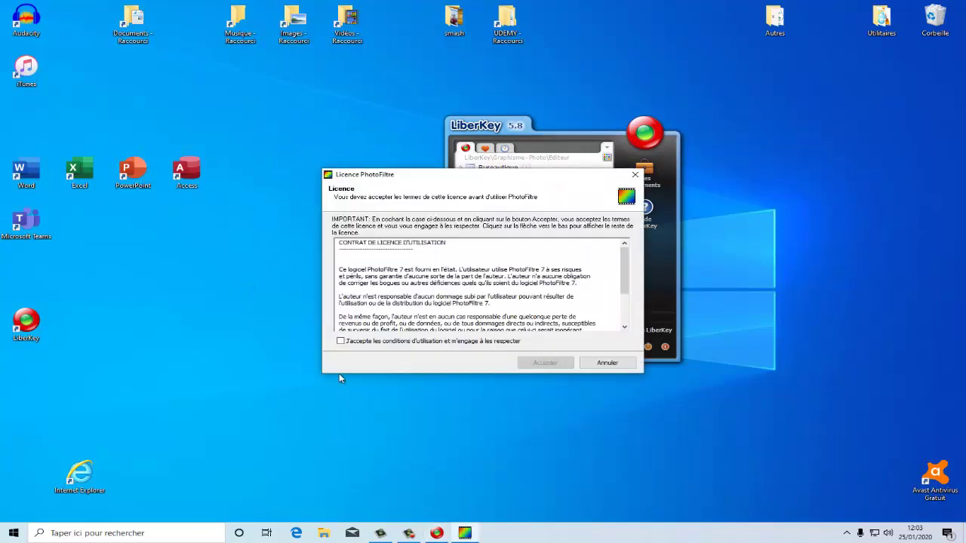
{"action": "left_click", "coordinate": [341, 342]}
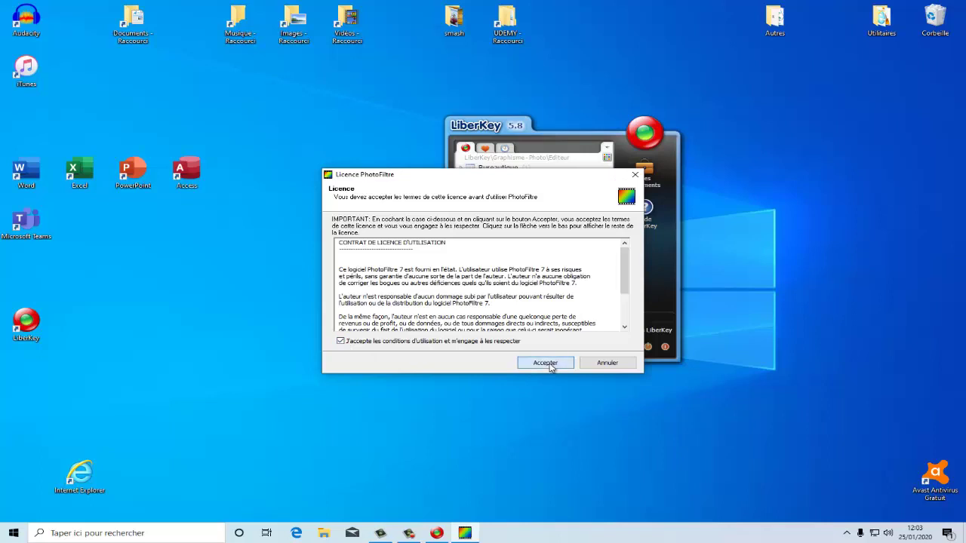
{"action": "left_click", "coordinate": [545, 363]}
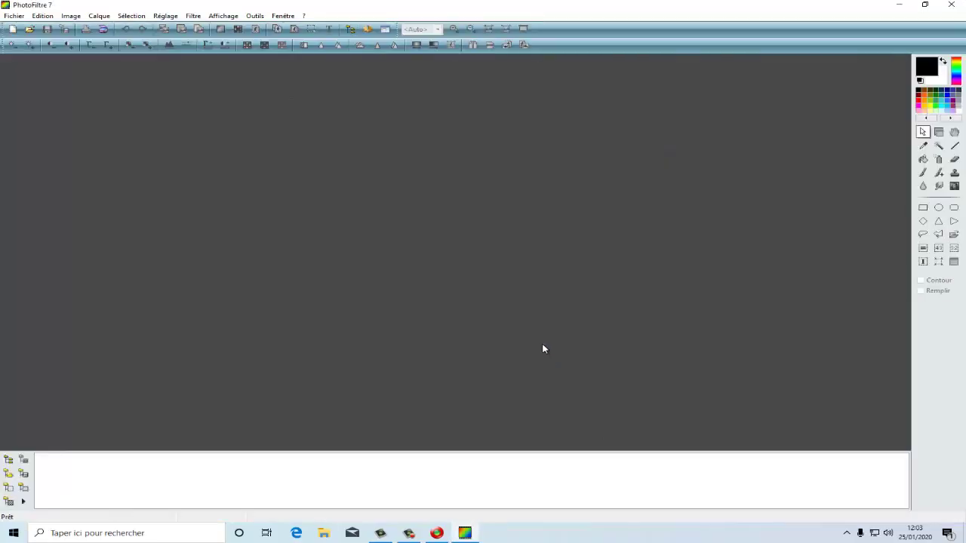
- Close PhotoFiltre, run it again from the LiberKey menu and close it once more
{"action": "double_click", "coordinate": [104, 3]}
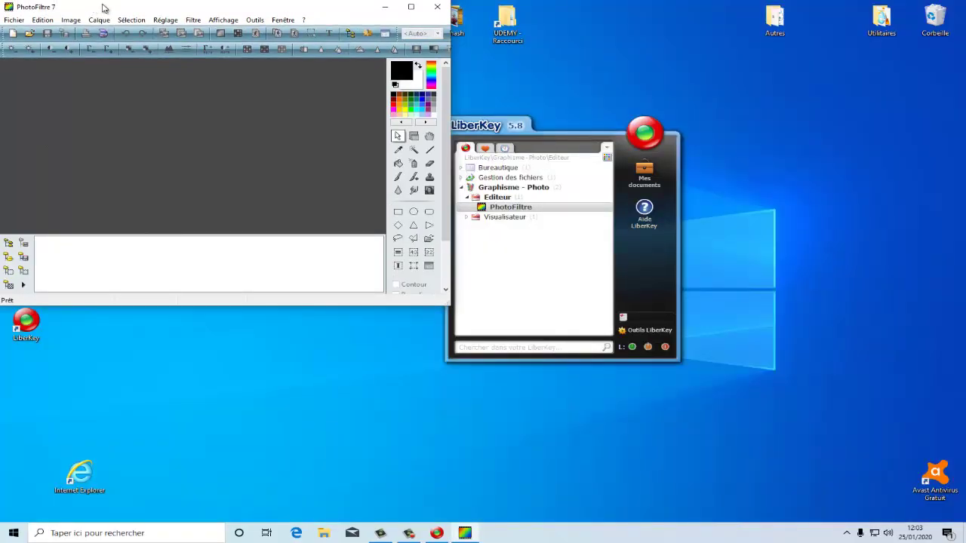
{"action": "left_click", "coordinate": [437, 7]}
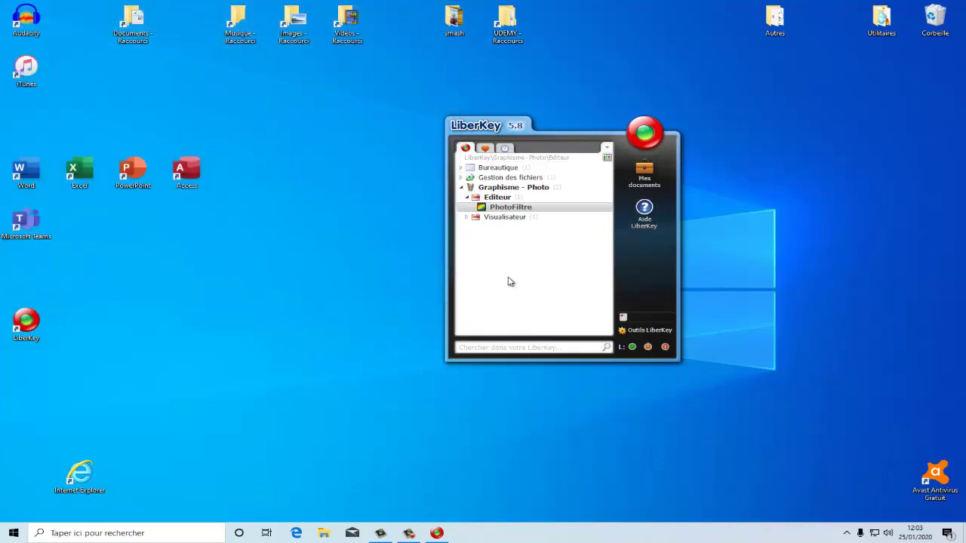
{"action": "left_click", "coordinate": [506, 209]}
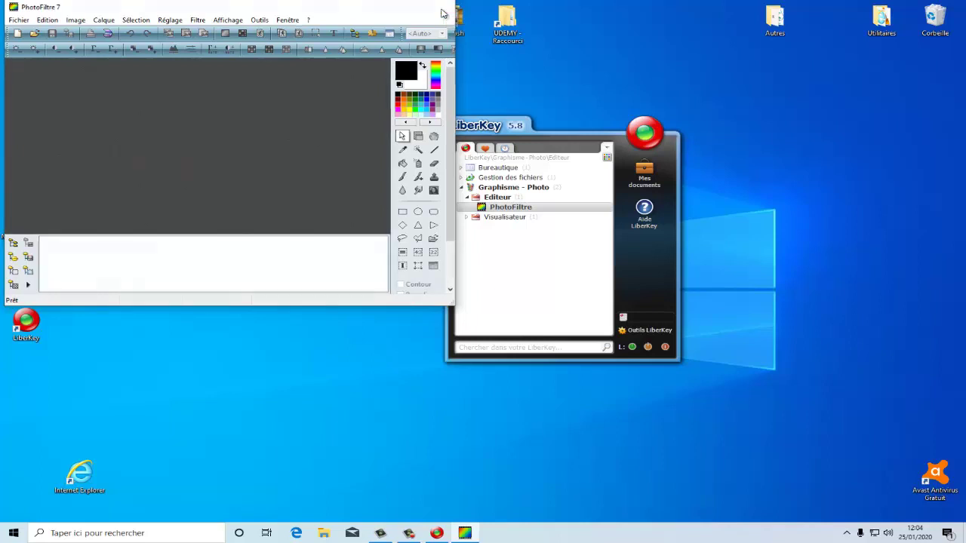
{"action": "left_click", "coordinate": [442, 9]}
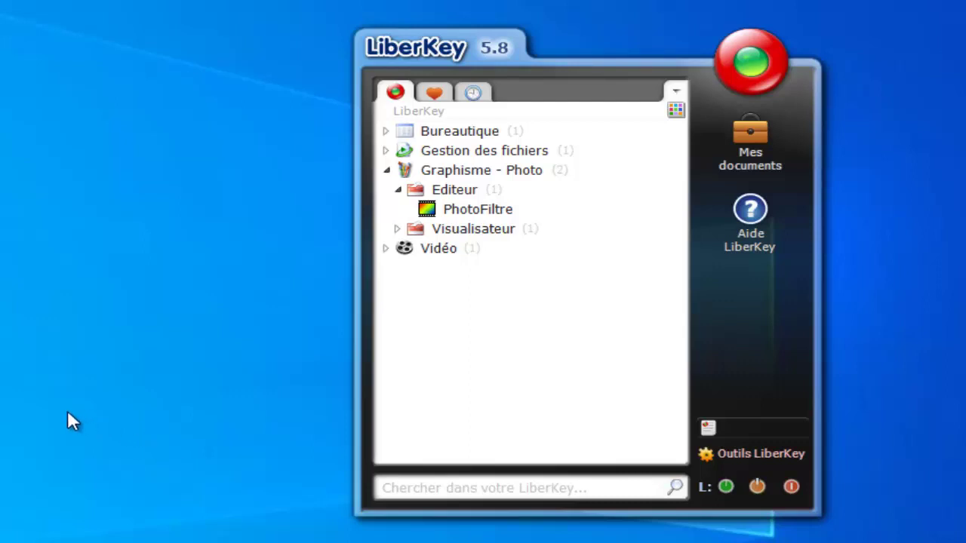
- Open the list of installed portable applications and choose to add applications from the online catalogue
{"action": "left_click", "coordinate": [728, 453]}
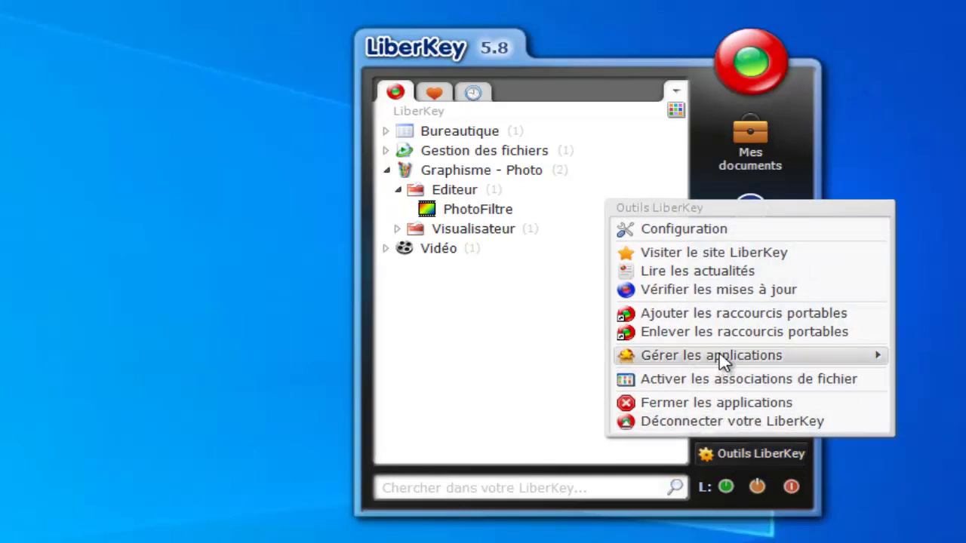
{"action": "mouse_move", "coordinate": [723, 363]}
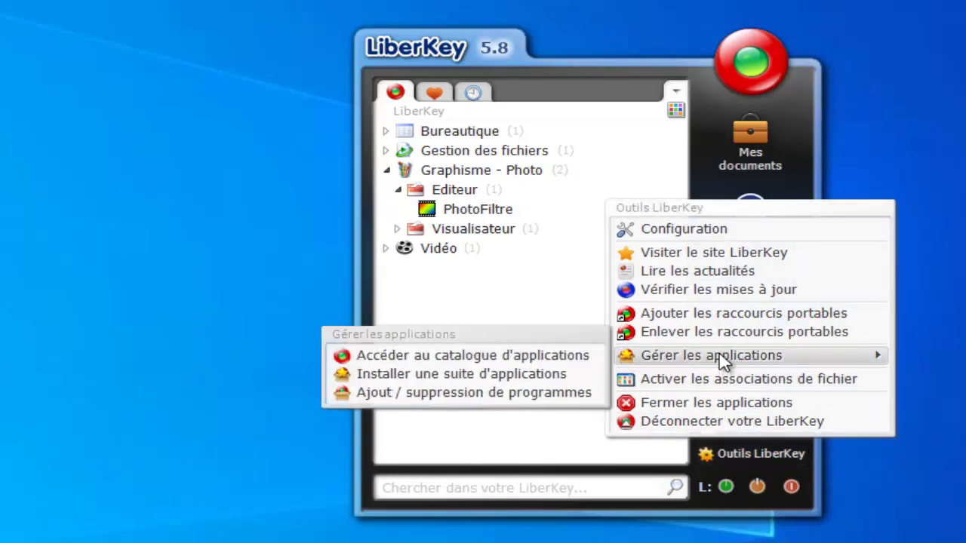
{"action": "left_click", "coordinate": [392, 399]}
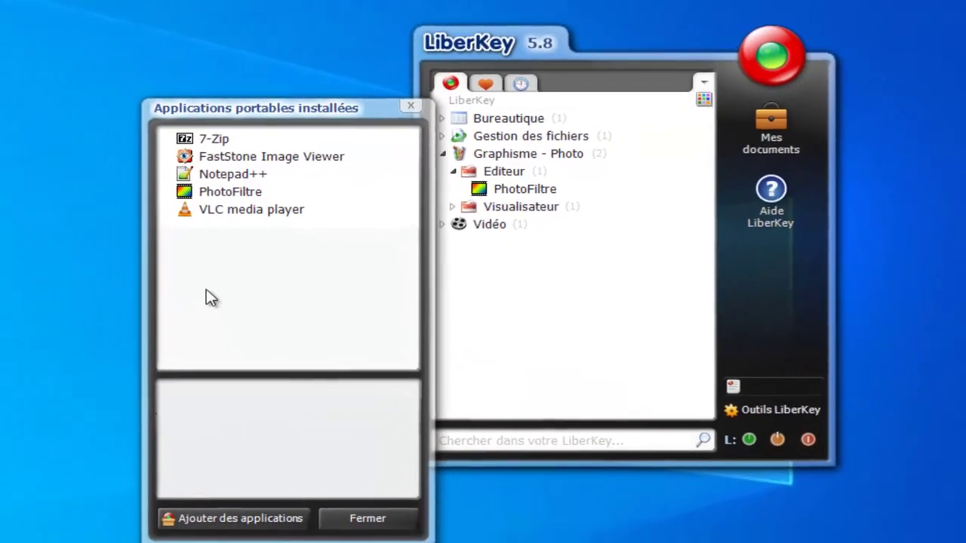
{"action": "left_click", "coordinate": [238, 507]}
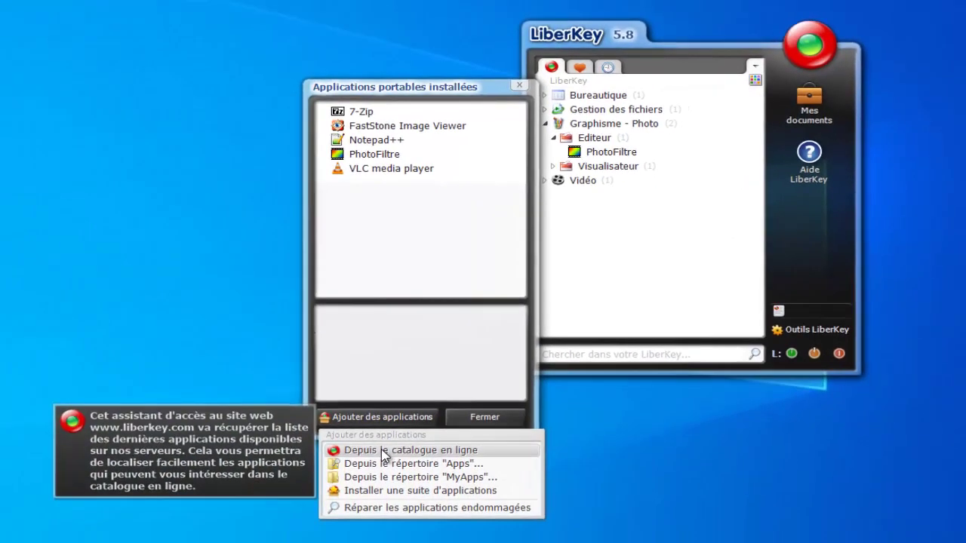
{"action": "left_click", "coordinate": [384, 451]}
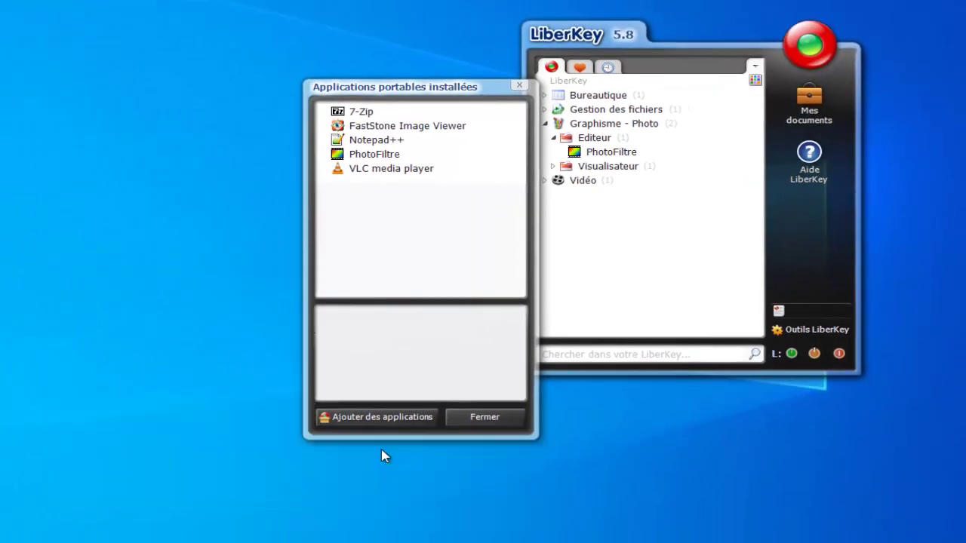
- Display the Firefox page from the Navigateur category under Internet in the online catalogue
{"action": "scroll", "coordinate": [256, 292], "scroll_direction": "down", "scroll_amount": 5}
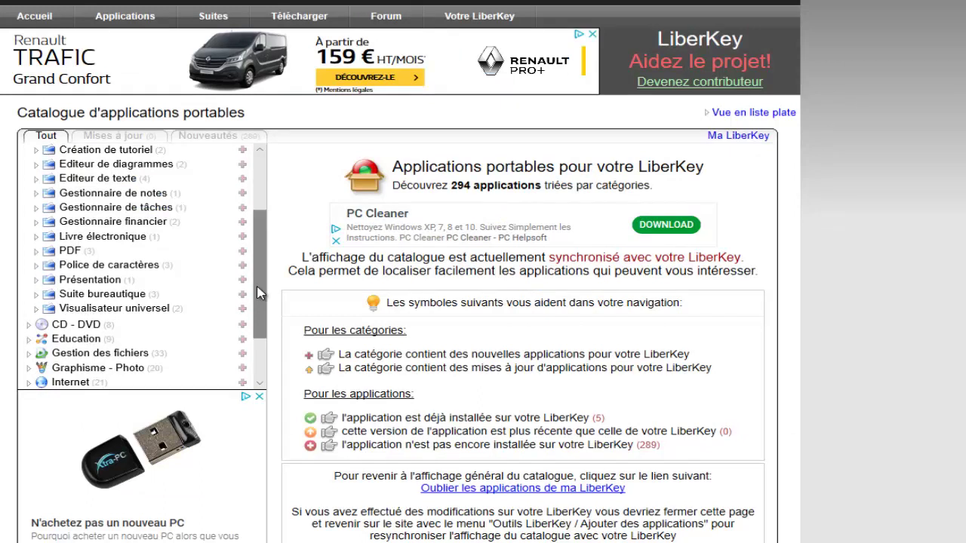
{"action": "left_click", "coordinate": [28, 384]}
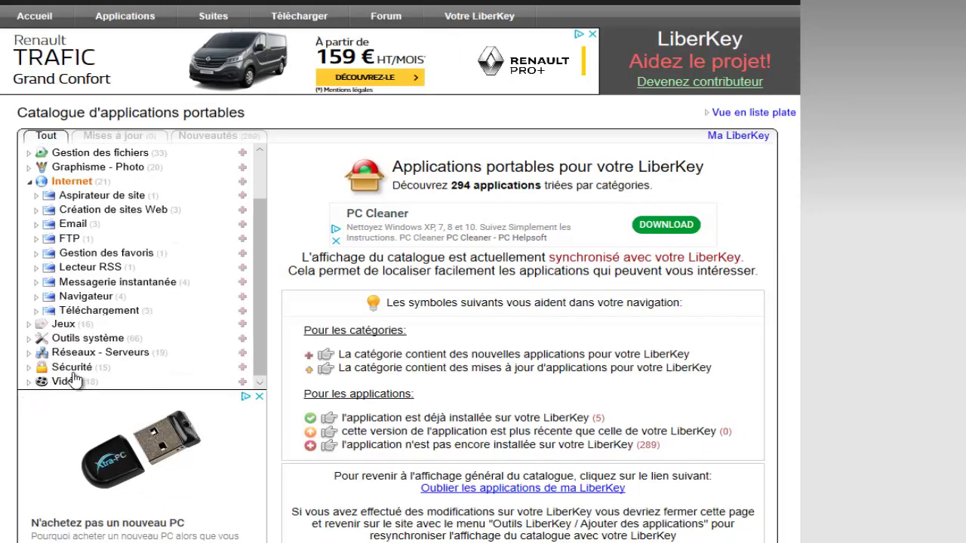
{"action": "left_click", "coordinate": [35, 296]}
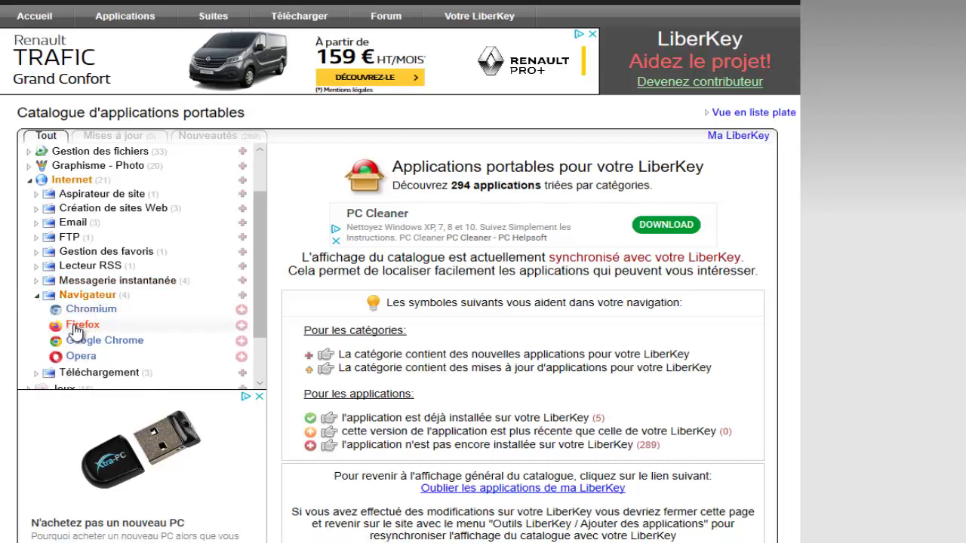
{"action": "left_click", "coordinate": [243, 332]}
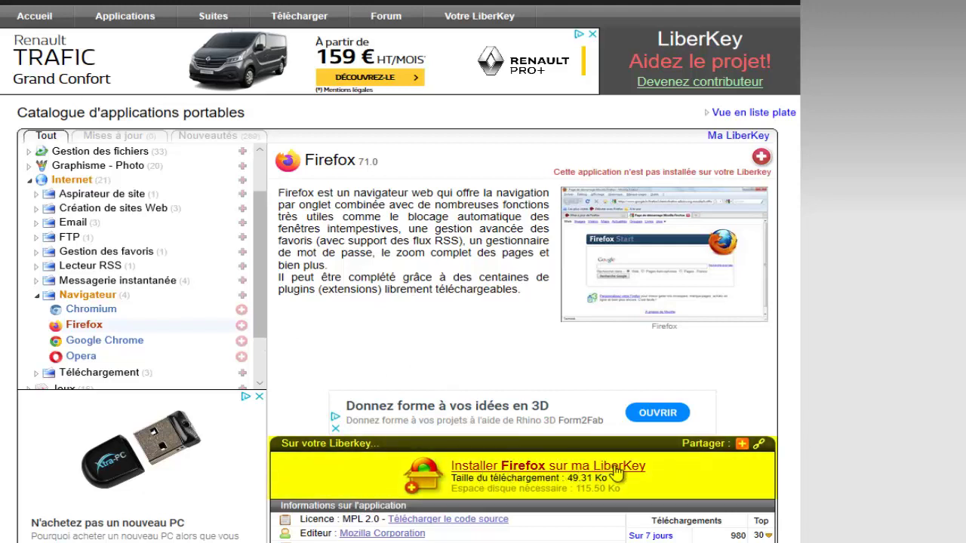
- Install Firefox 71.0 on the LiberKey, allowing Microsoft Edge to open LiberKey Menu, and minimize the browser and its installation report
{"action": "left_click", "coordinate": [546, 472]}
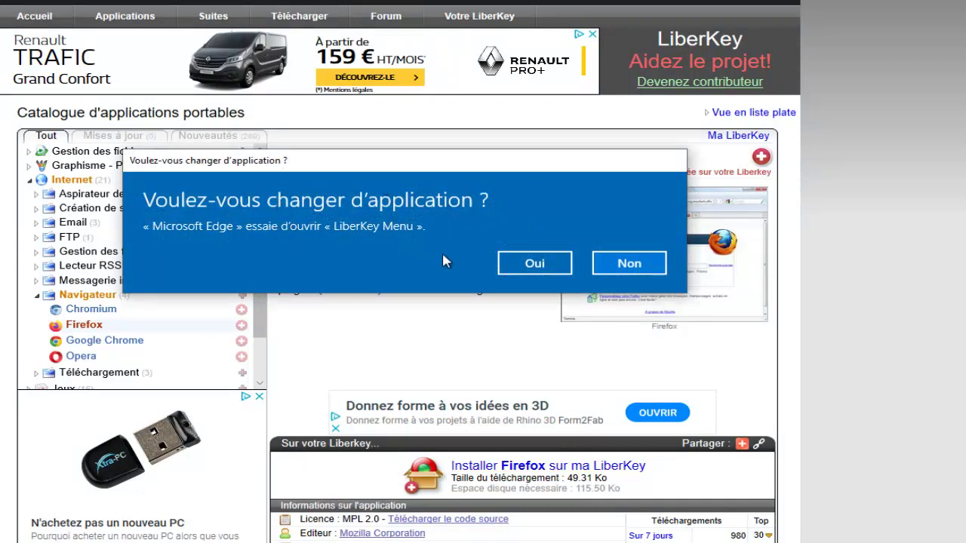
{"action": "left_click", "coordinate": [538, 269]}
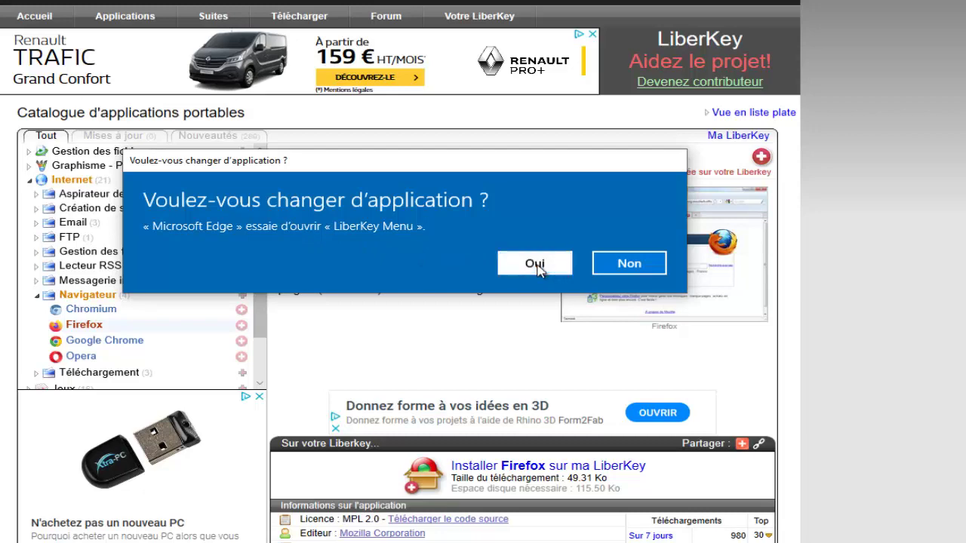
{"action": "left_click", "coordinate": [537, 269]}
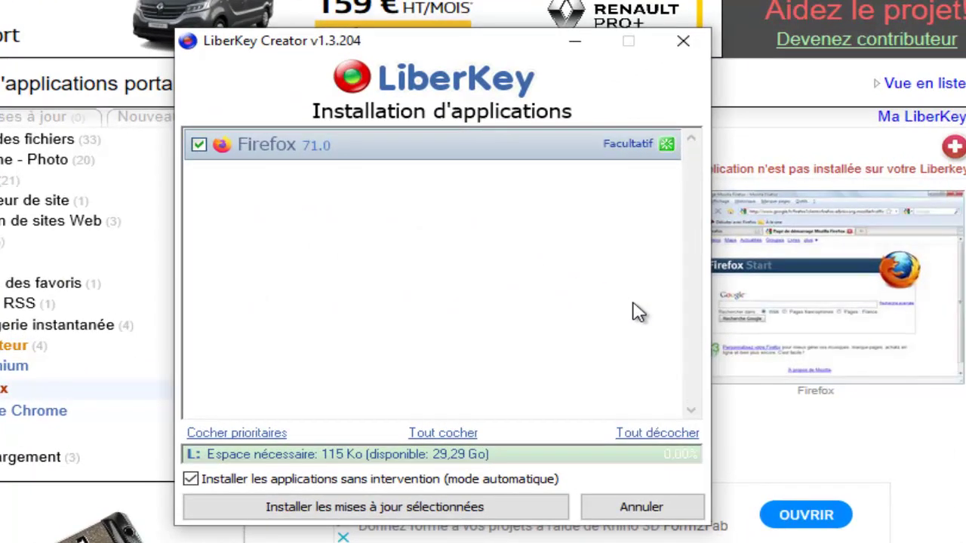
{"action": "left_click", "coordinate": [338, 516]}
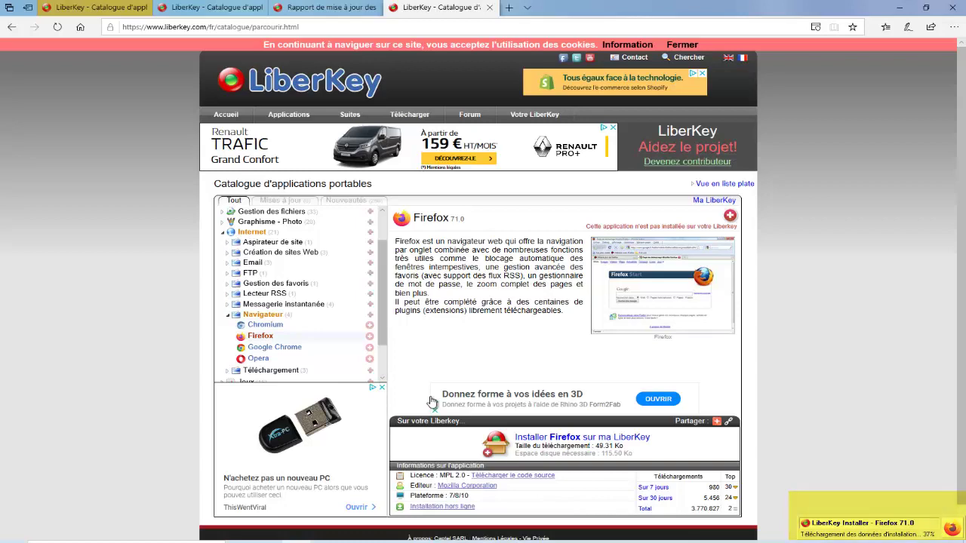
{"action": "left_click", "coordinate": [898, 10]}
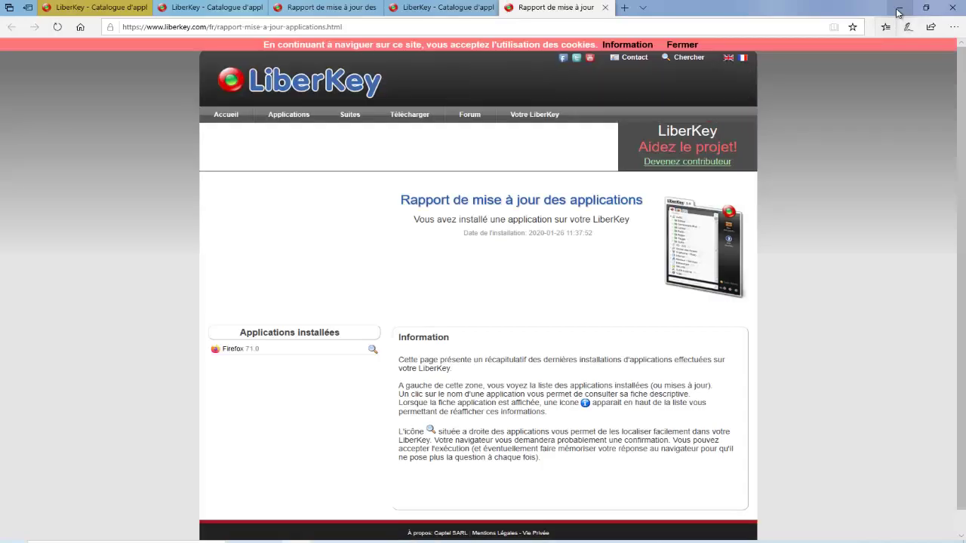
{"action": "left_click", "coordinate": [898, 12]}
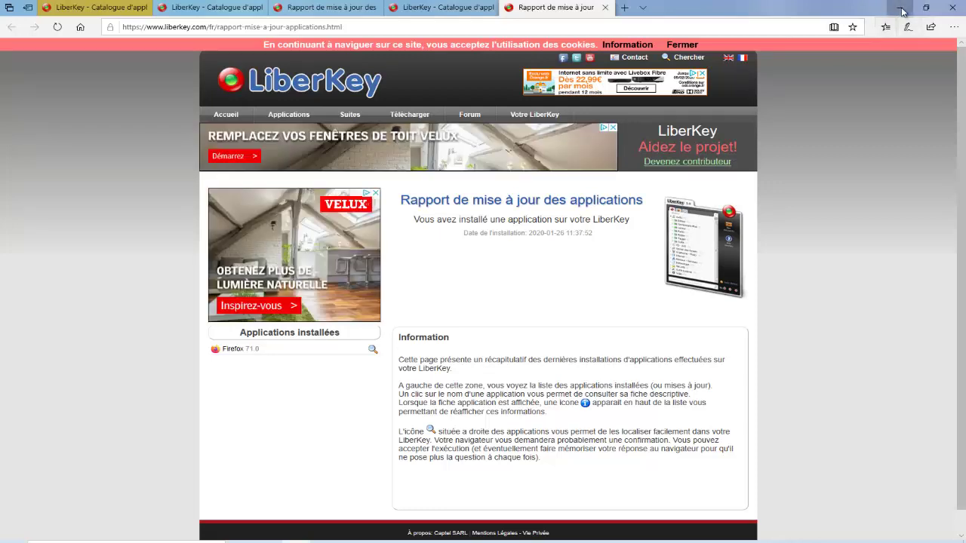
{"action": "left_click", "coordinate": [903, 10]}
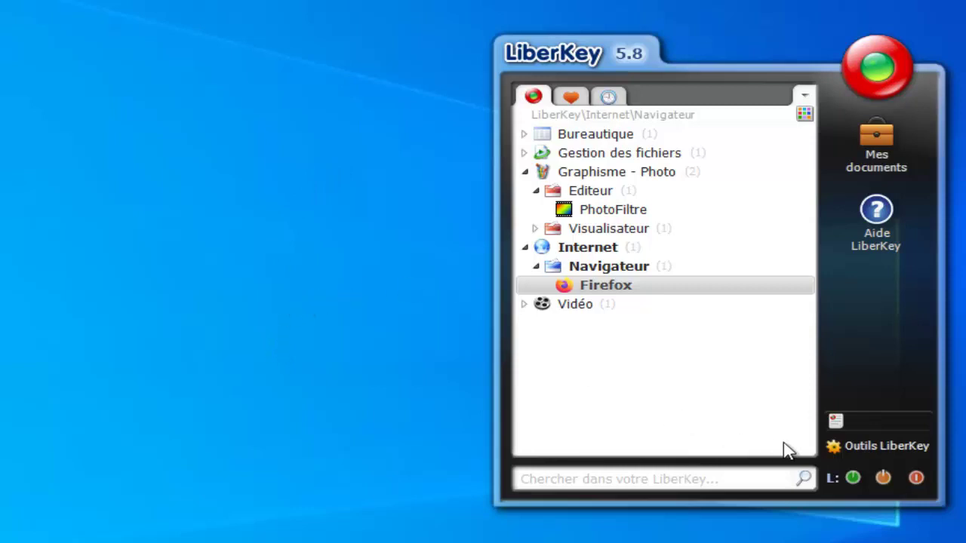
- Reopen the list of installed portable applications and display the properties of 7-Zip
{"action": "left_click", "coordinate": [843, 448]}
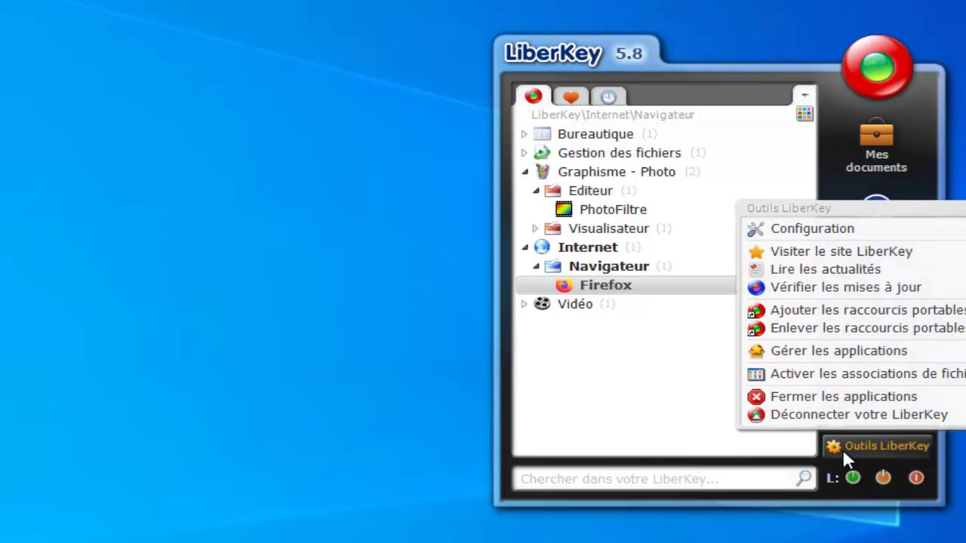
{"action": "mouse_move", "coordinate": [844, 356]}
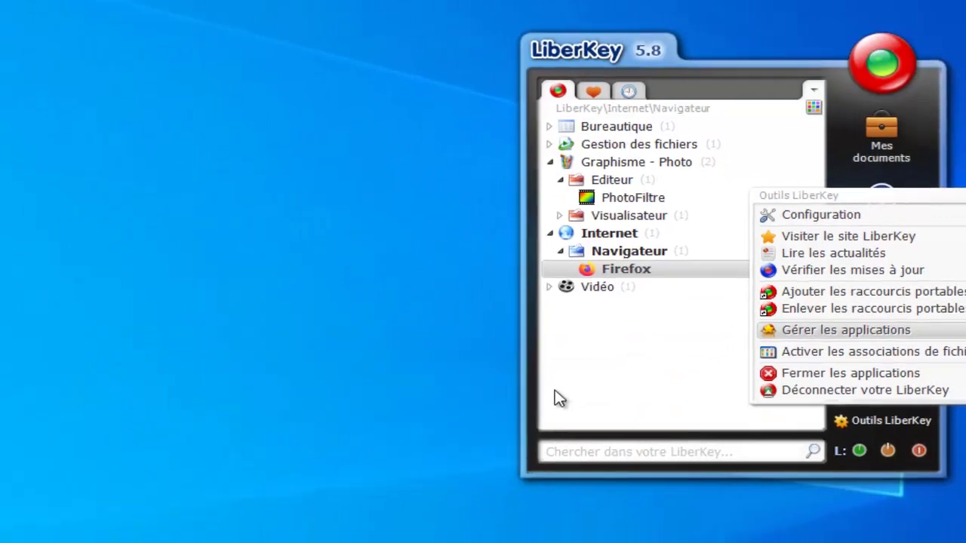
{"action": "left_click", "coordinate": [532, 421]}
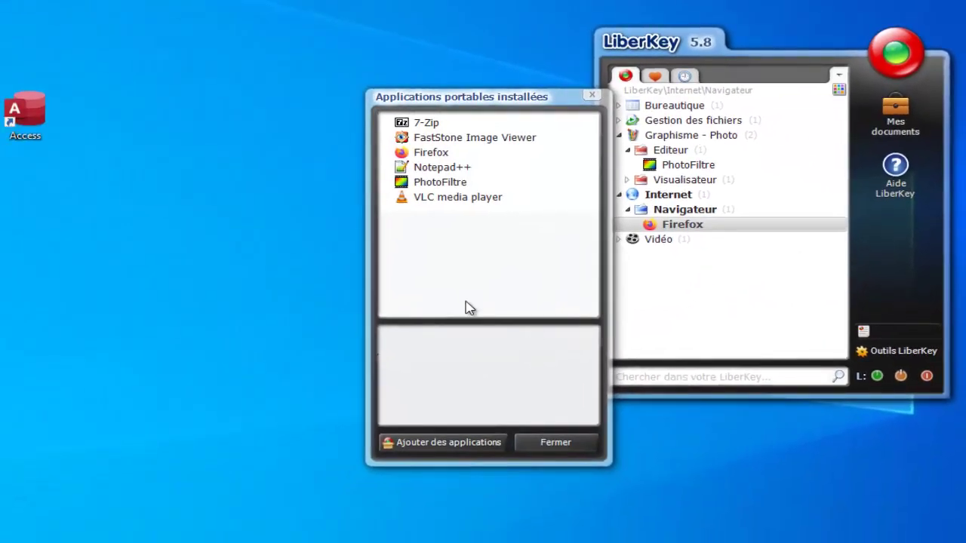
{"action": "left_click", "coordinate": [427, 128]}
{"action": "double_click", "coordinate": [427, 127]}
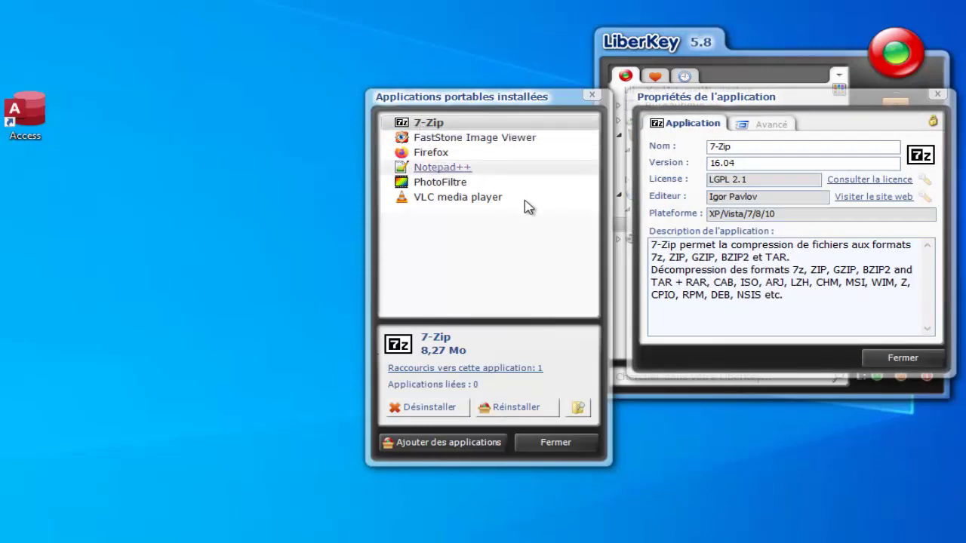
- Uninstall 7-Zip from the LiberKey with all four deletion options selected, including its menus, file associations, application record and directory
{"action": "left_click", "coordinate": [424, 413]}
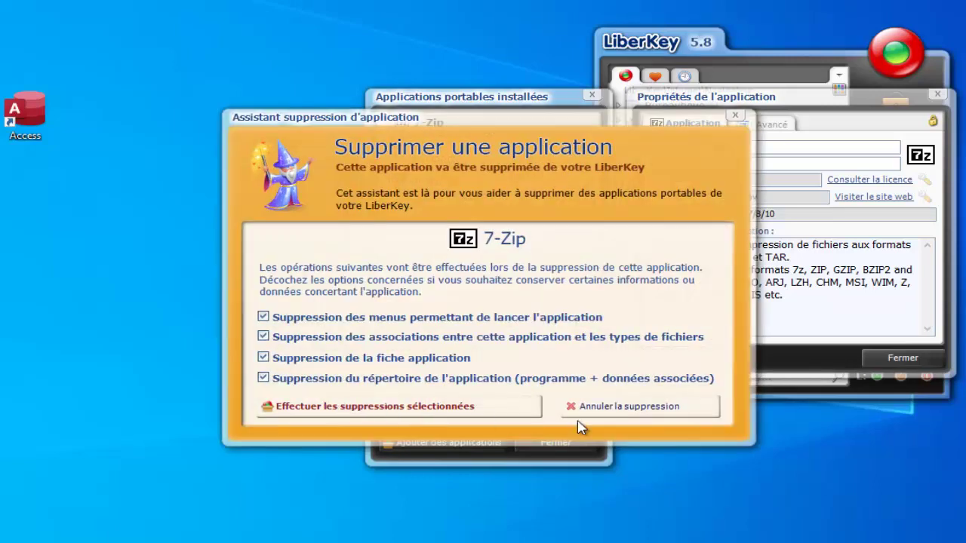
{"action": "left_click", "coordinate": [309, 415]}
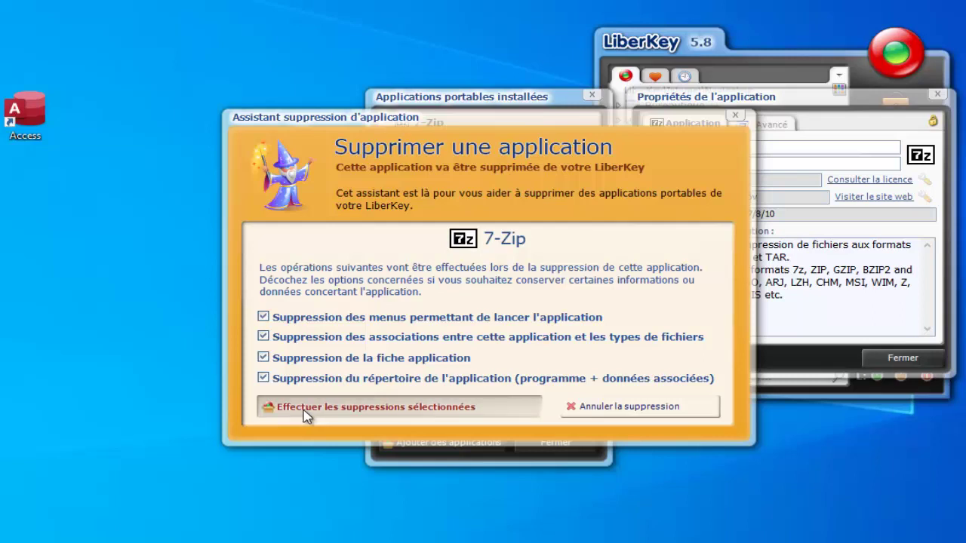
{"action": "left_click", "coordinate": [357, 411]}
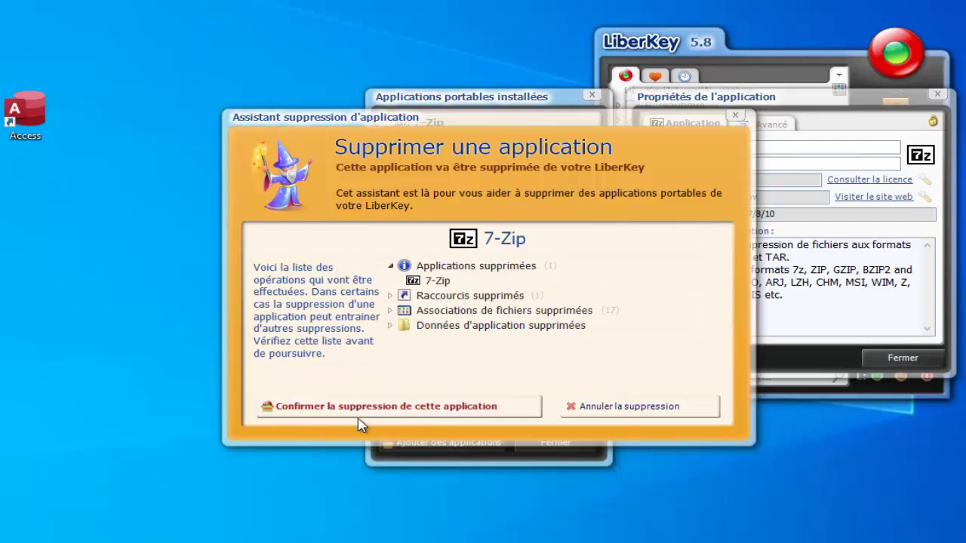
{"action": "left_click", "coordinate": [362, 410]}
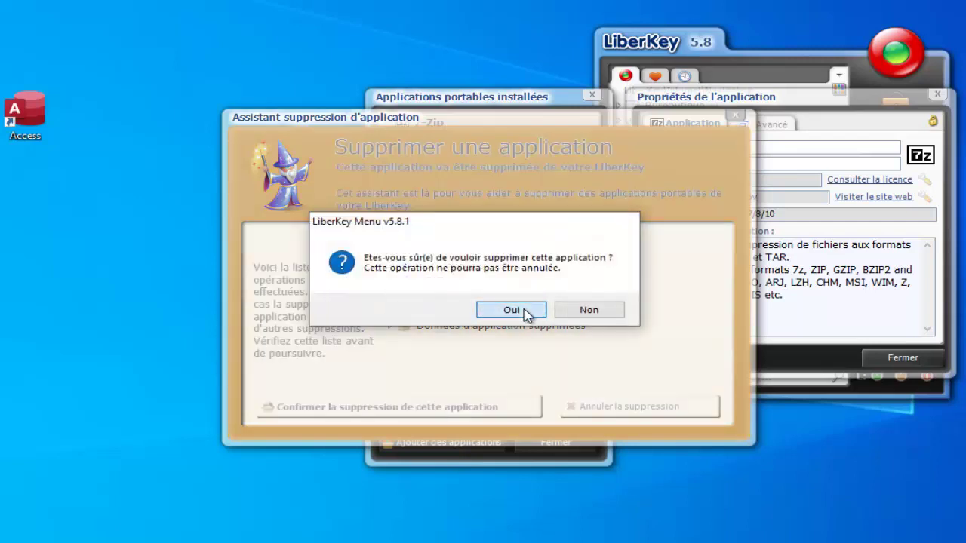
{"action": "left_click", "coordinate": [526, 312]}
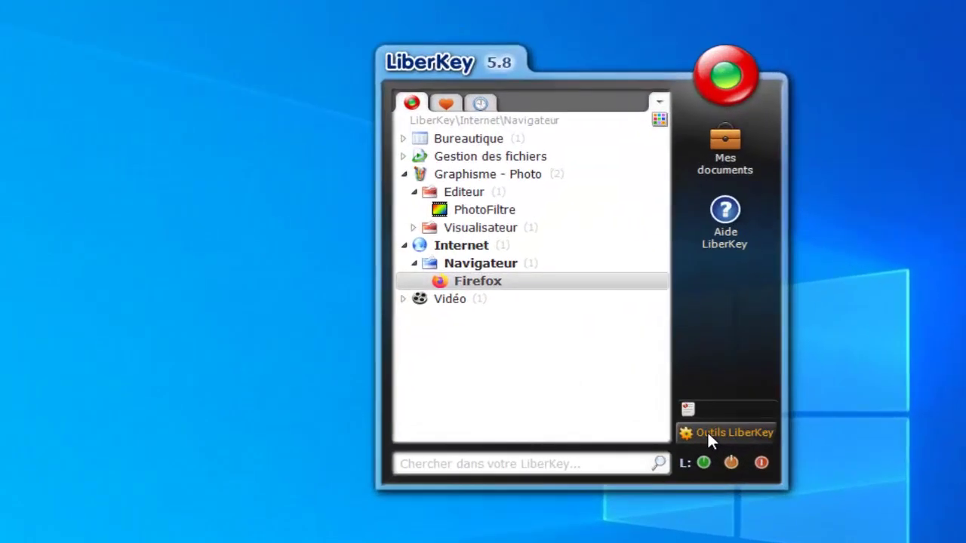
- Open the LiberKey configuration and apply blue as the main colour of the menu and windows
{"action": "left_click", "coordinate": [707, 431]}
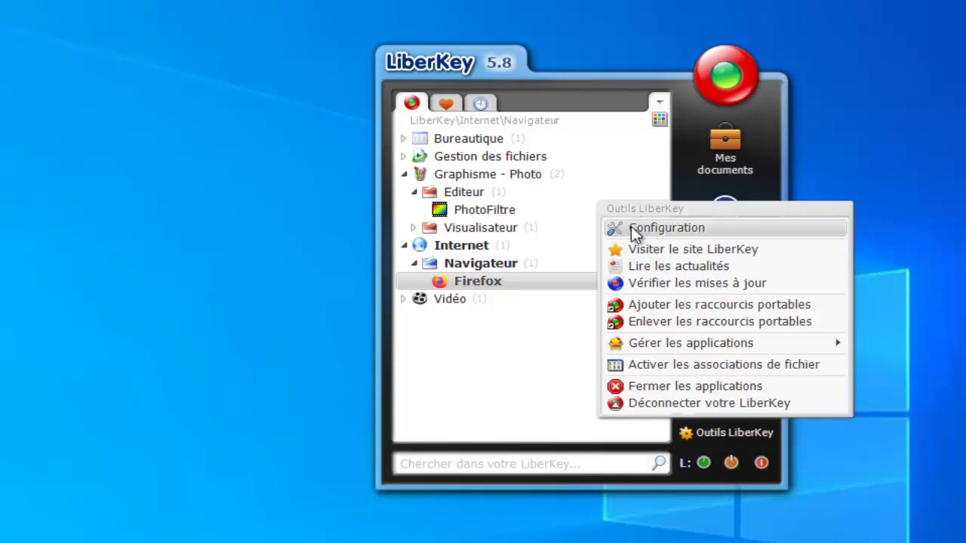
{"action": "left_click", "coordinate": [631, 228]}
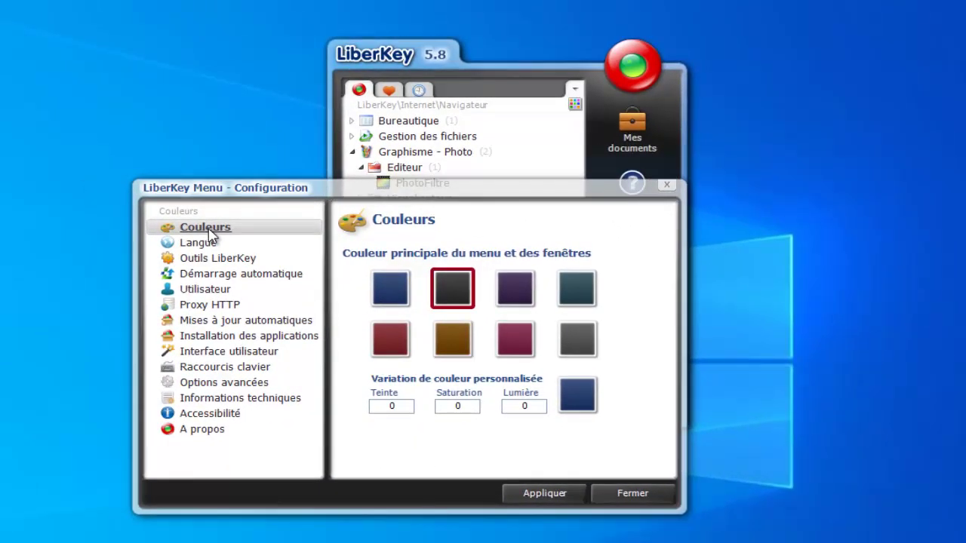
{"action": "left_click", "coordinate": [390, 297]}
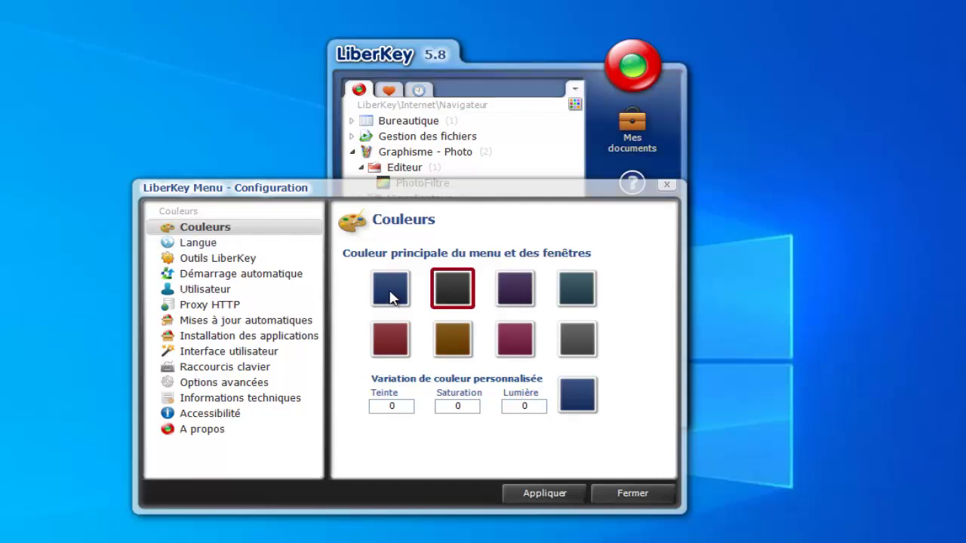
{"action": "left_click", "coordinate": [390, 296]}
{"action": "left_click", "coordinate": [538, 499]}
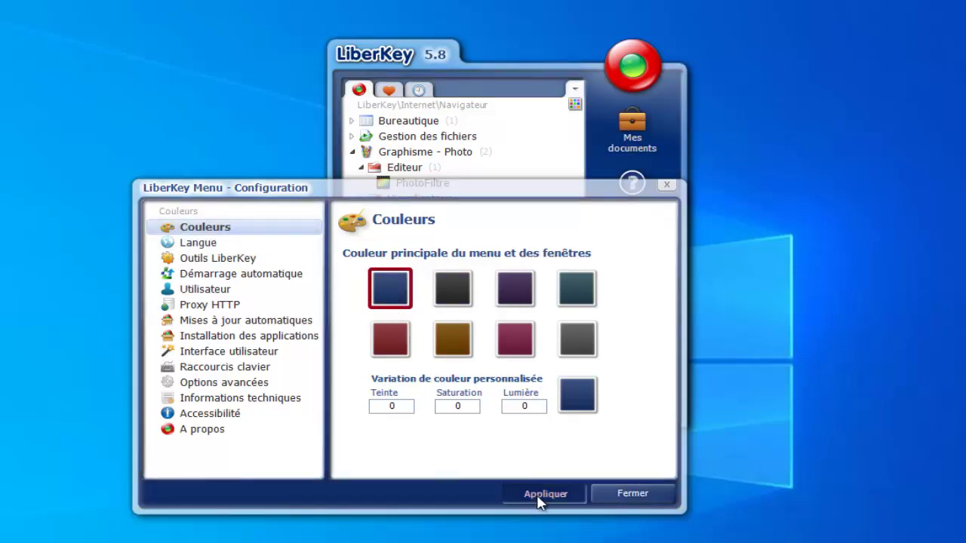
- Examine the settings for language, LiberKey tools, automatic startup, user, HTTP proxy, automatic updates and application installation
{"action": "left_click", "coordinate": [200, 245]}
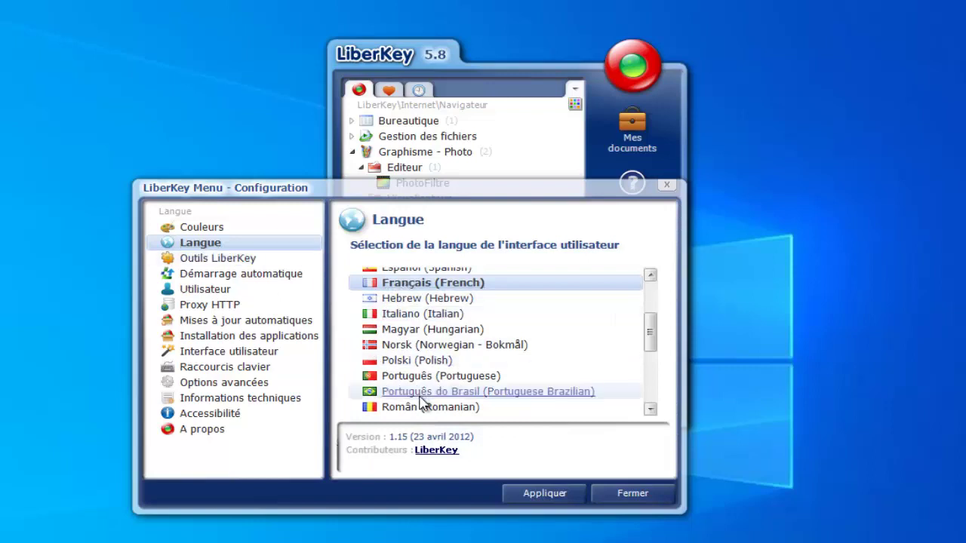
{"action": "left_click", "coordinate": [209, 263]}
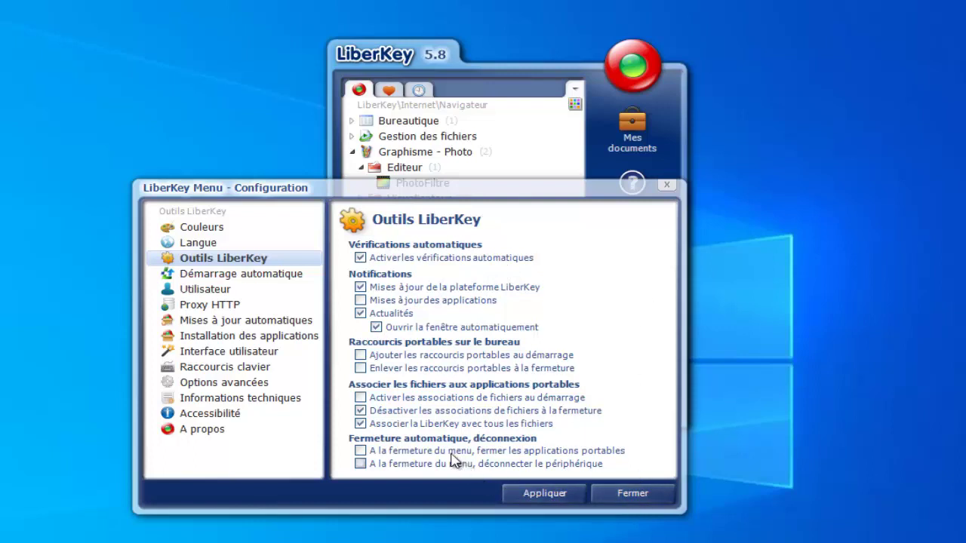
{"action": "left_click", "coordinate": [241, 276]}
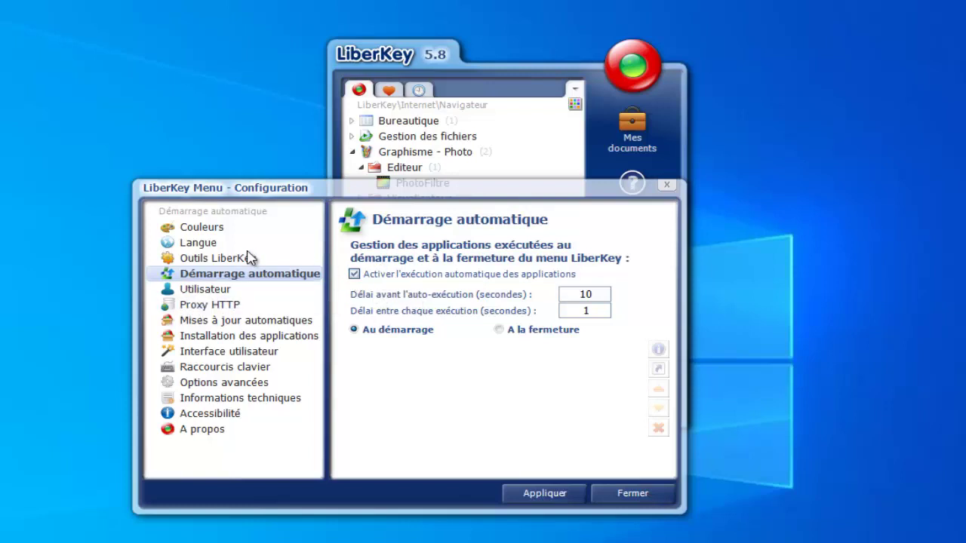
{"action": "left_click", "coordinate": [204, 291]}
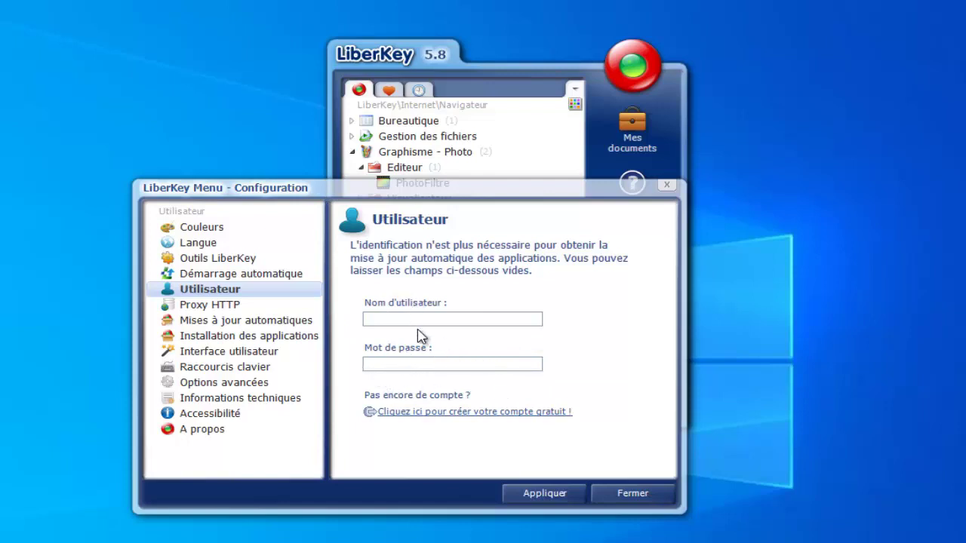
{"action": "left_click", "coordinate": [214, 305]}
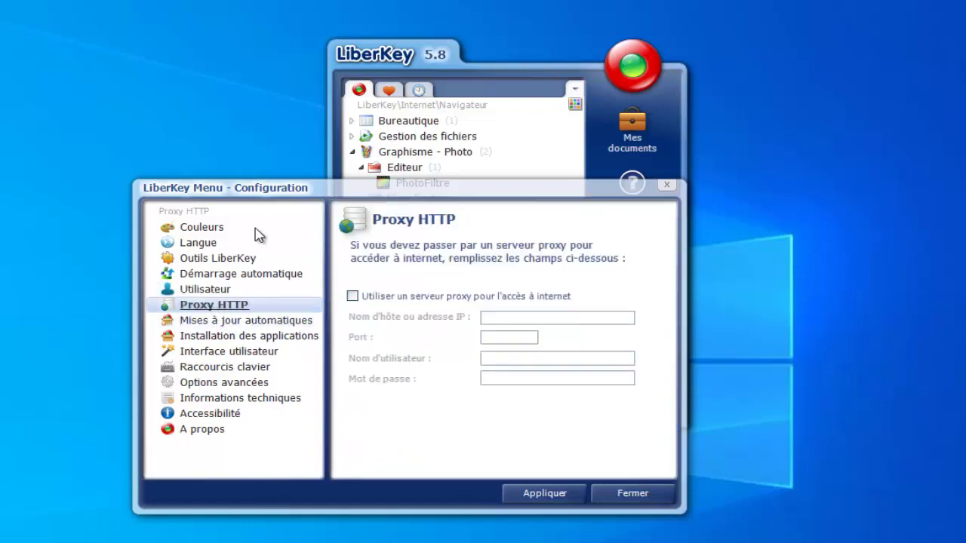
{"action": "left_click", "coordinate": [214, 324]}
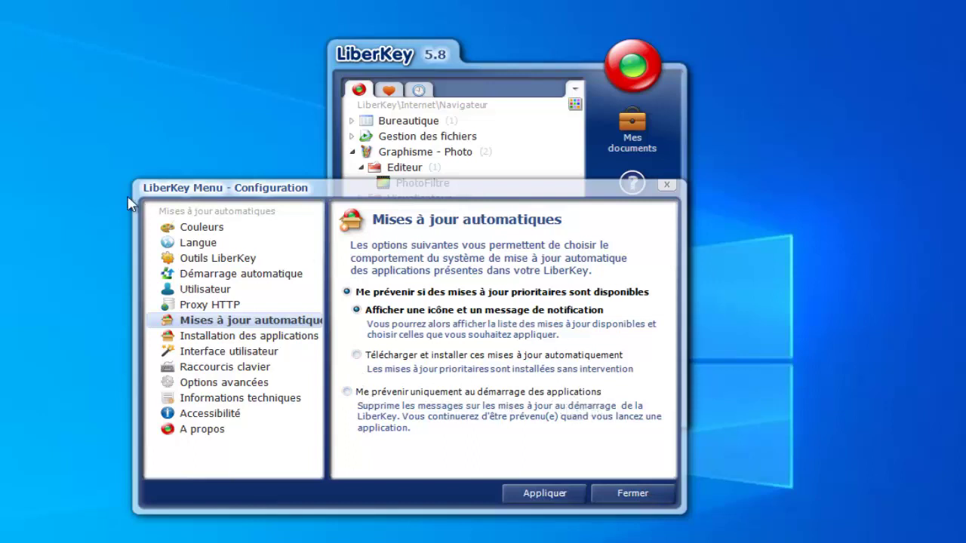
{"action": "left_click", "coordinate": [224, 339]}
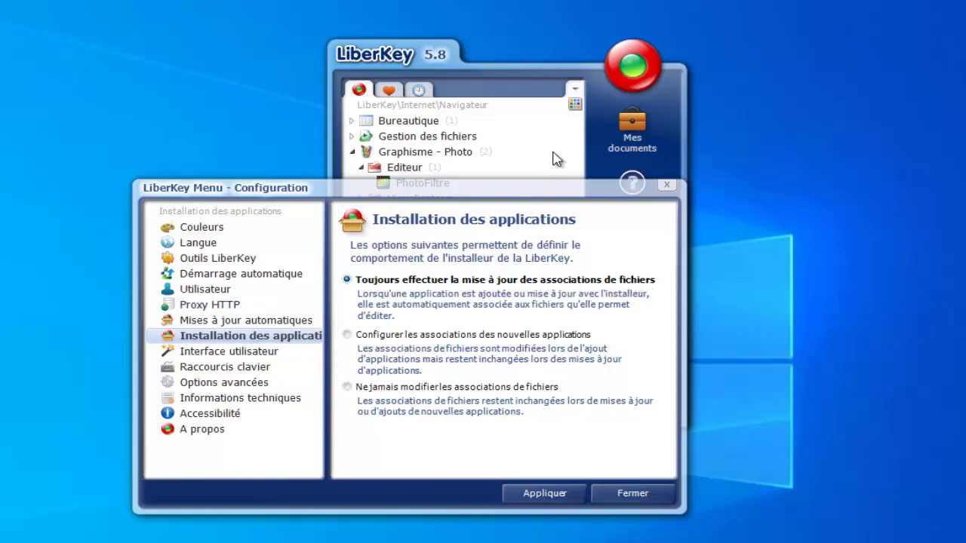
- Enable the clock gadget in the user interface settings and apply the change
{"action": "left_click", "coordinate": [224, 355]}
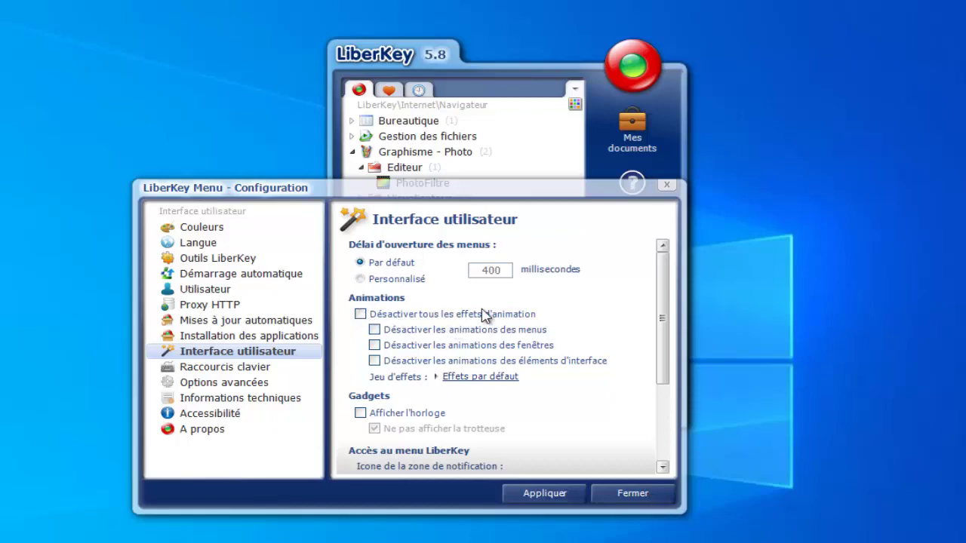
{"action": "left_click_drag", "start_coordinate": [664, 306], "coordinate": [629, 343]}
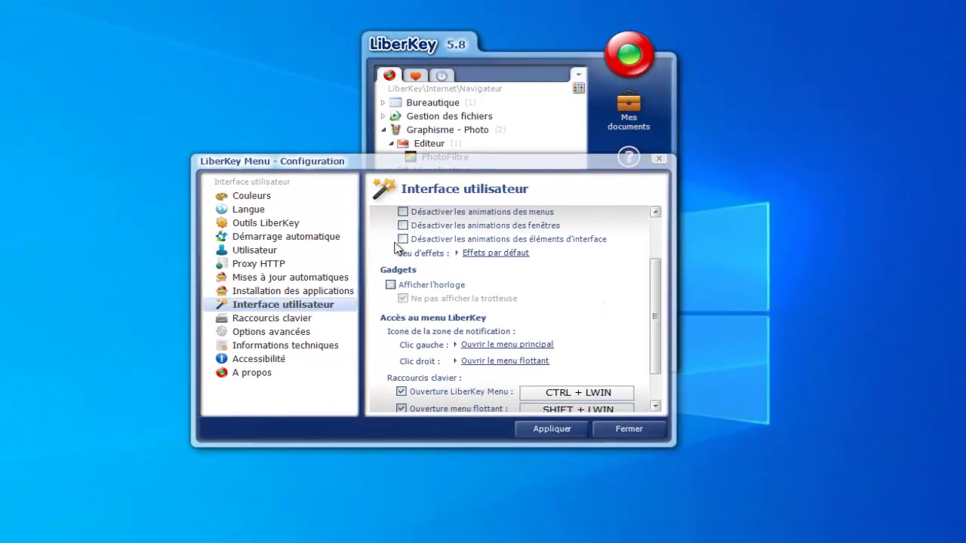
{"action": "left_click", "coordinate": [391, 285]}
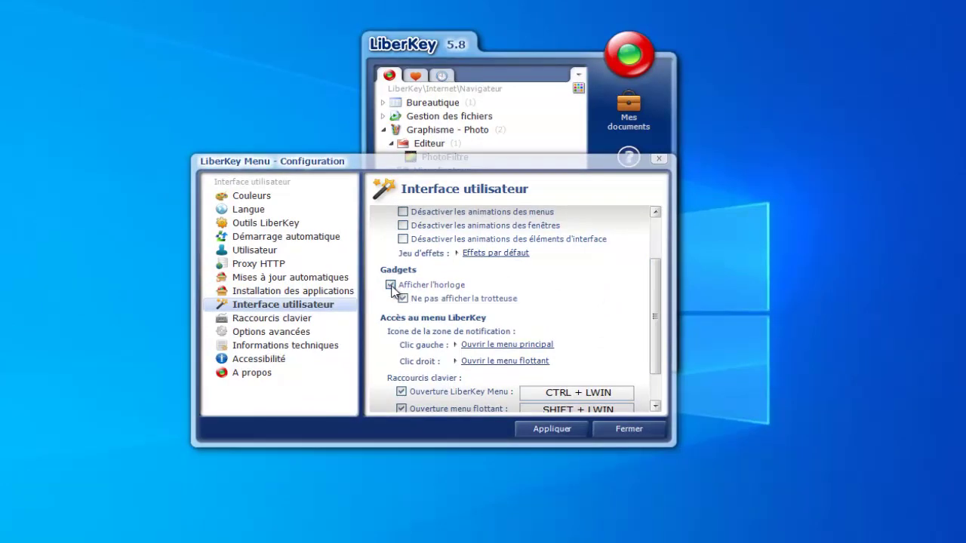
{"action": "left_click", "coordinate": [564, 437]}
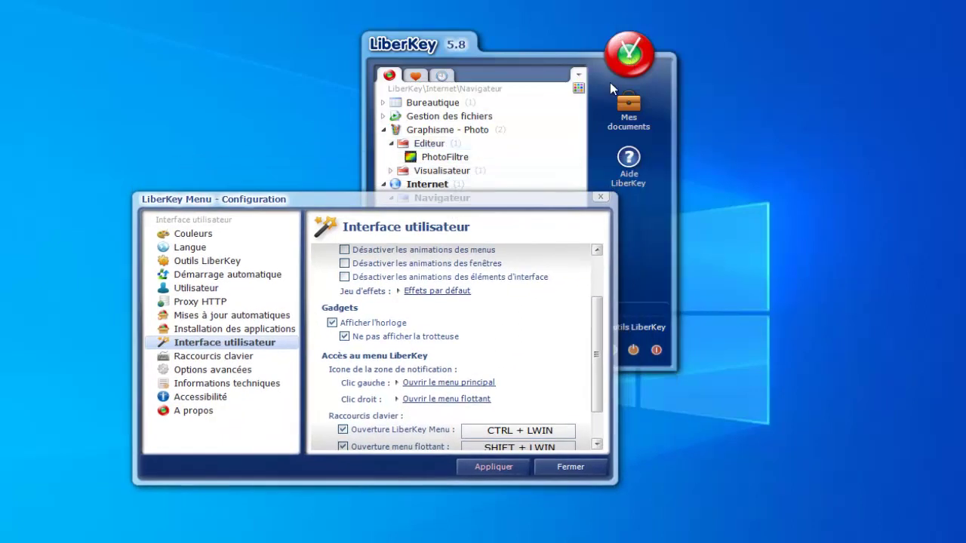
- Examine the keyboard shortcut settings, the advanced options and the technical information list
{"action": "left_click", "coordinate": [201, 358]}
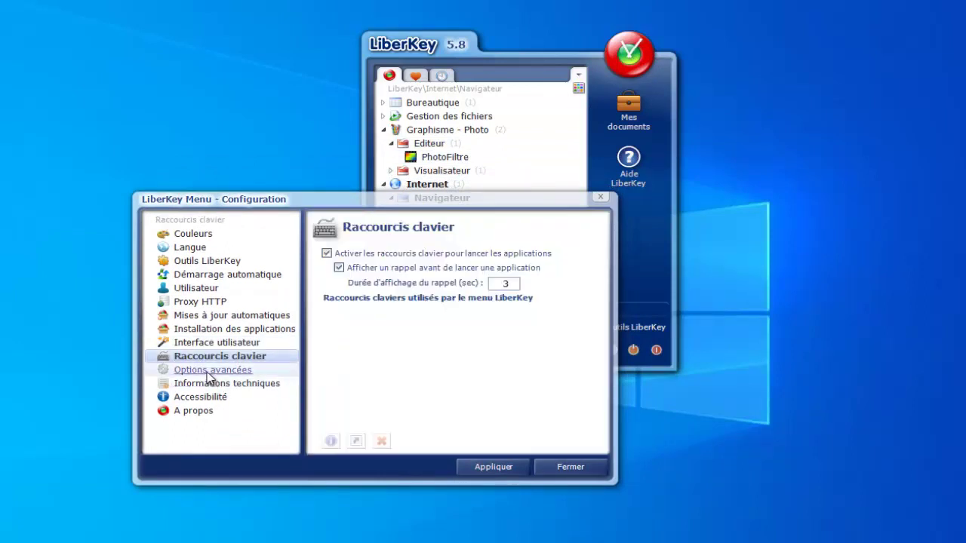
{"action": "left_click", "coordinate": [207, 370]}
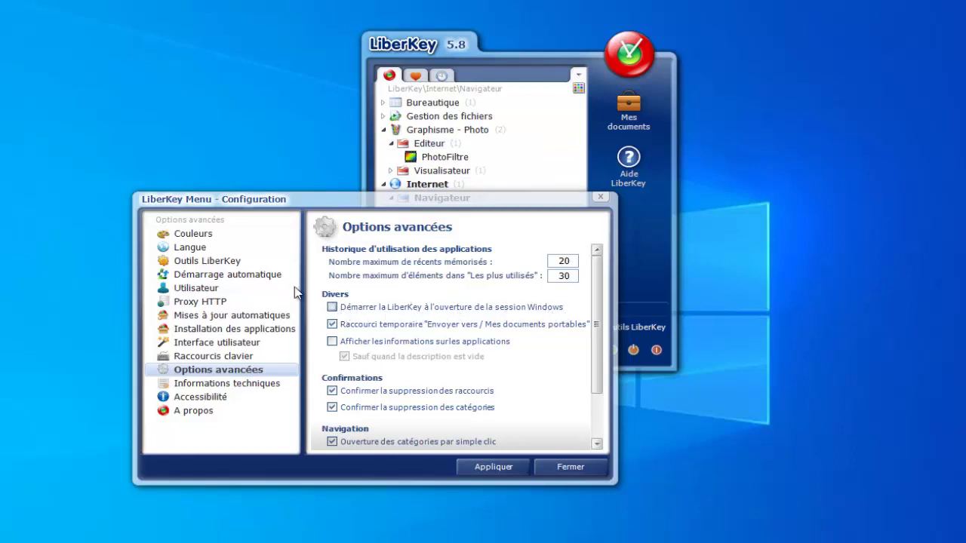
{"action": "left_click_drag", "start_coordinate": [596, 302], "coordinate": [601, 367]}
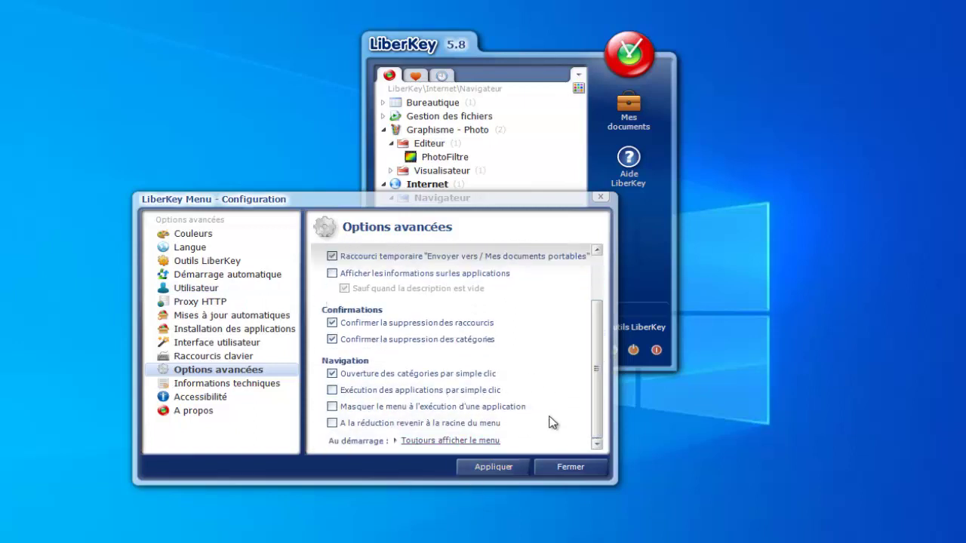
{"action": "left_click", "coordinate": [229, 387]}
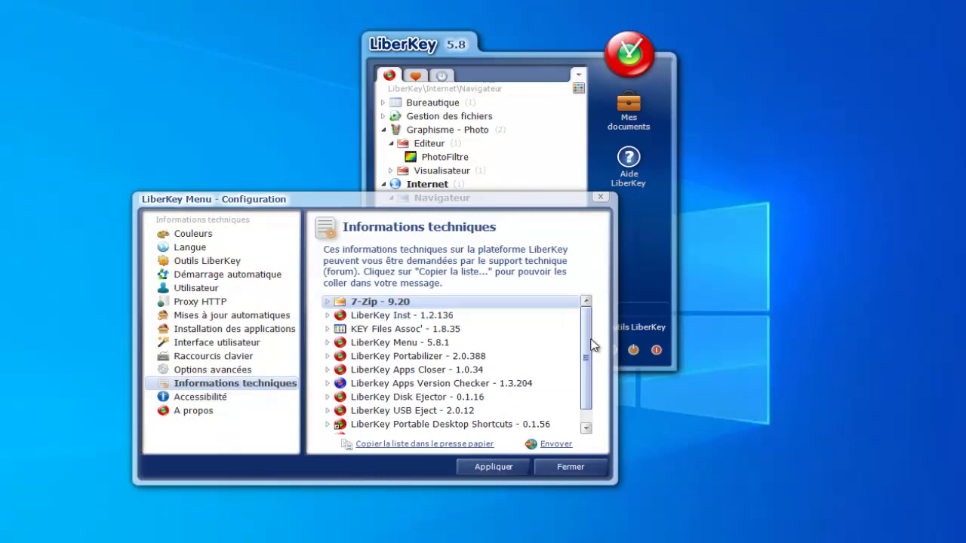
{"action": "left_click_drag", "start_coordinate": [586, 362], "coordinate": [595, 380]}
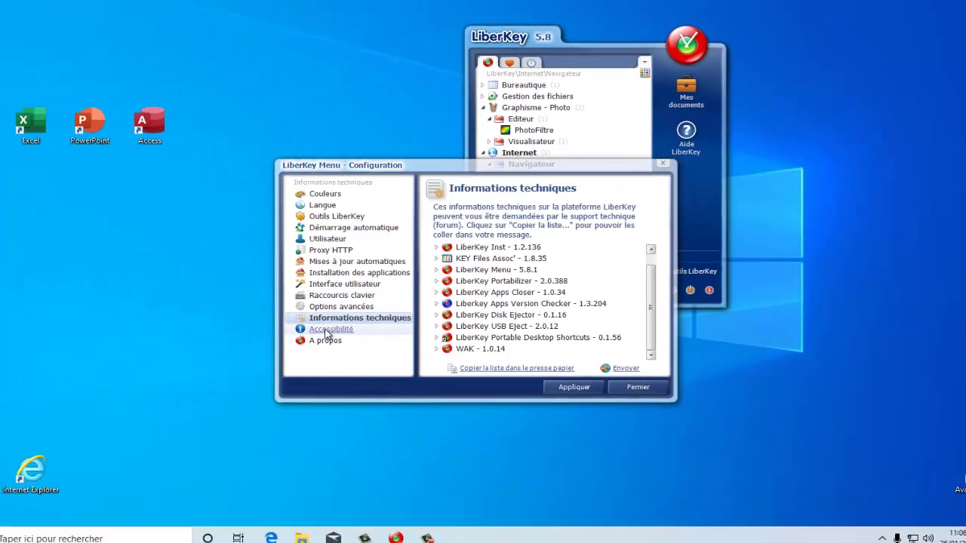
- Enable the custom font for floating menus in the accessibility settings, set it to size 16 and bold, and apply it
{"action": "left_click", "coordinate": [326, 332]}
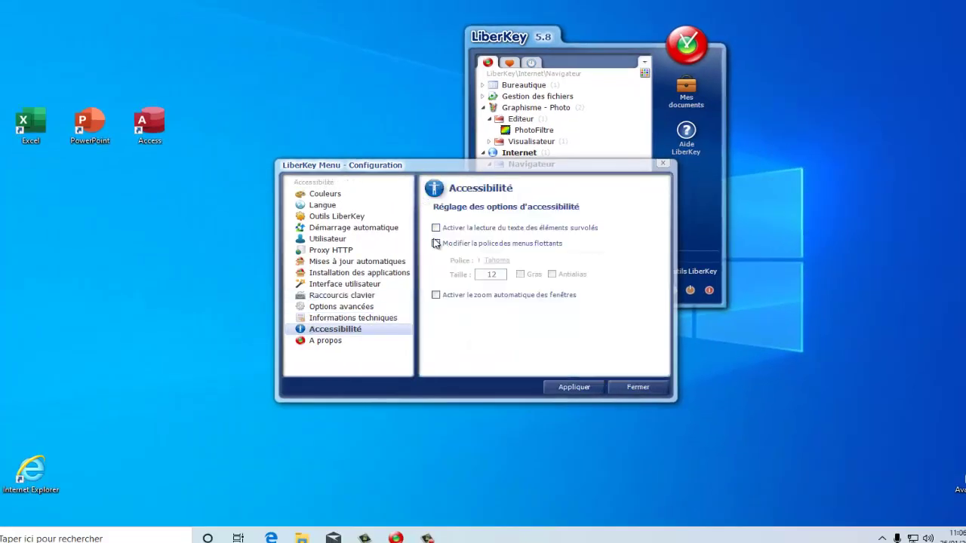
{"action": "left_click", "coordinate": [436, 244]}
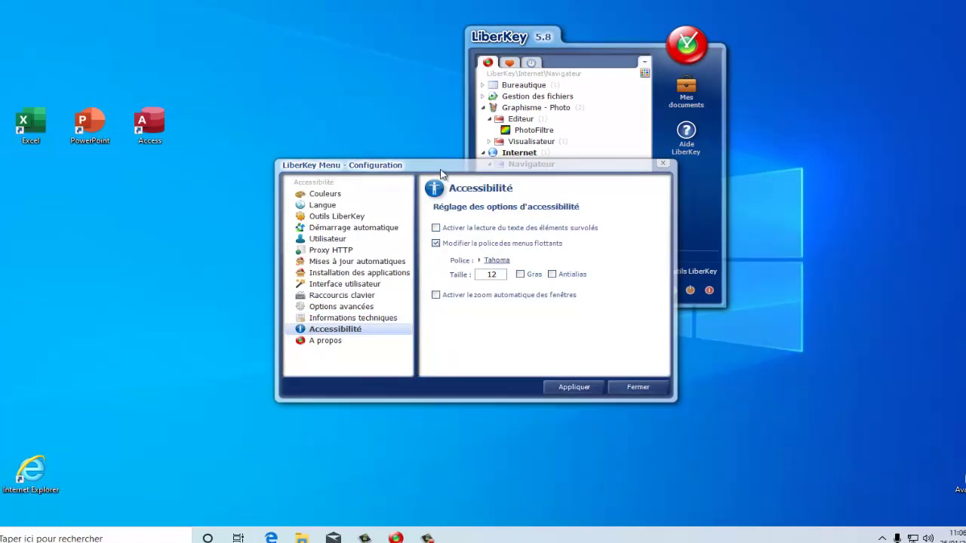
{"action": "left_click_drag", "start_coordinate": [419, 167], "coordinate": [172, 171]}
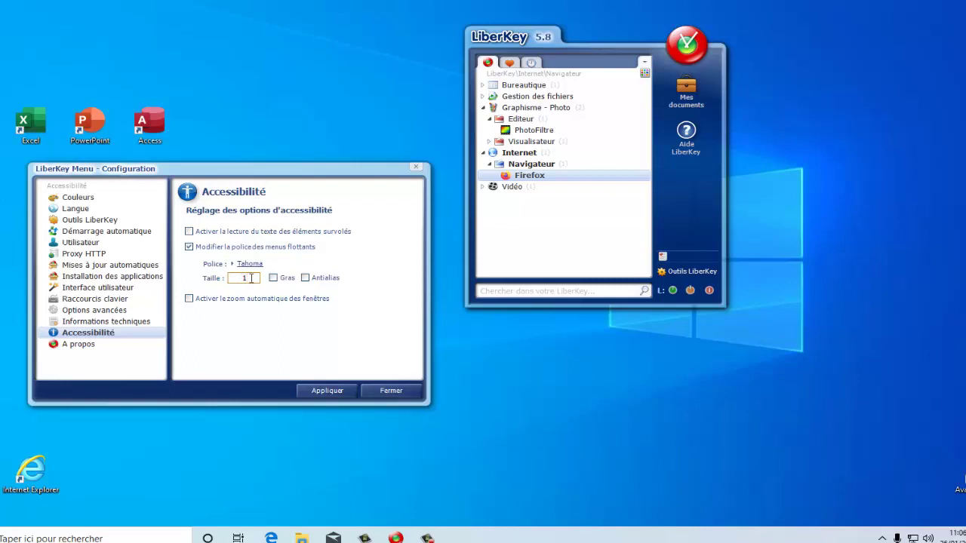
{"action": "left_click", "coordinate": [325, 391]}
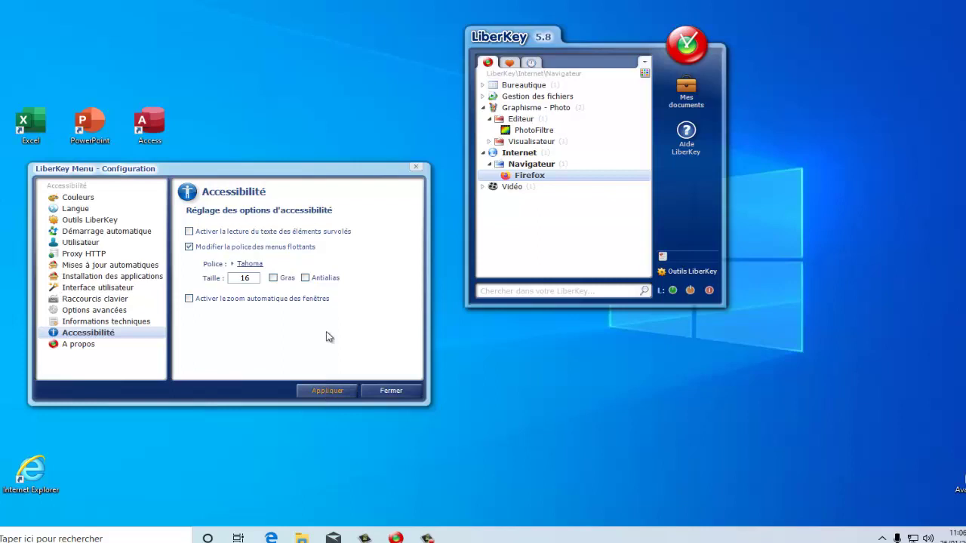
{"action": "left_click", "coordinate": [273, 278]}
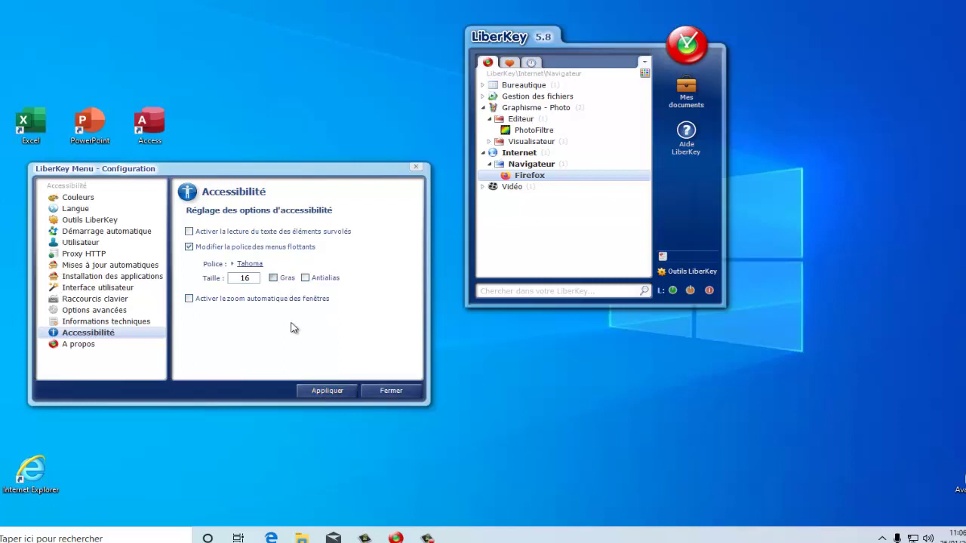
{"action": "left_click", "coordinate": [327, 391]}
- Turn off the reading of hovered elements' text, apply the accessibility settings and leave the configuration
{"action": "left_click", "coordinate": [188, 231]}
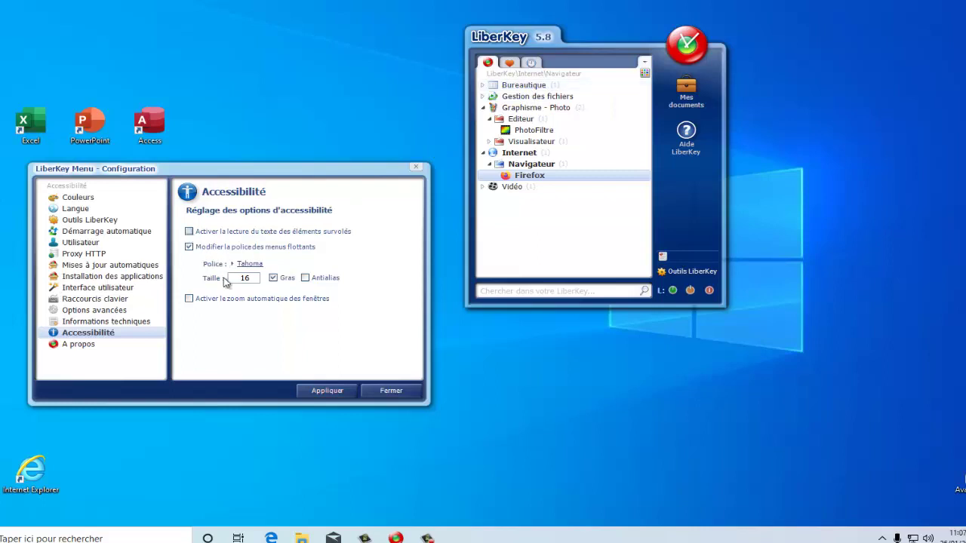
{"action": "left_click", "coordinate": [326, 395]}
{"action": "left_click", "coordinate": [392, 392]}
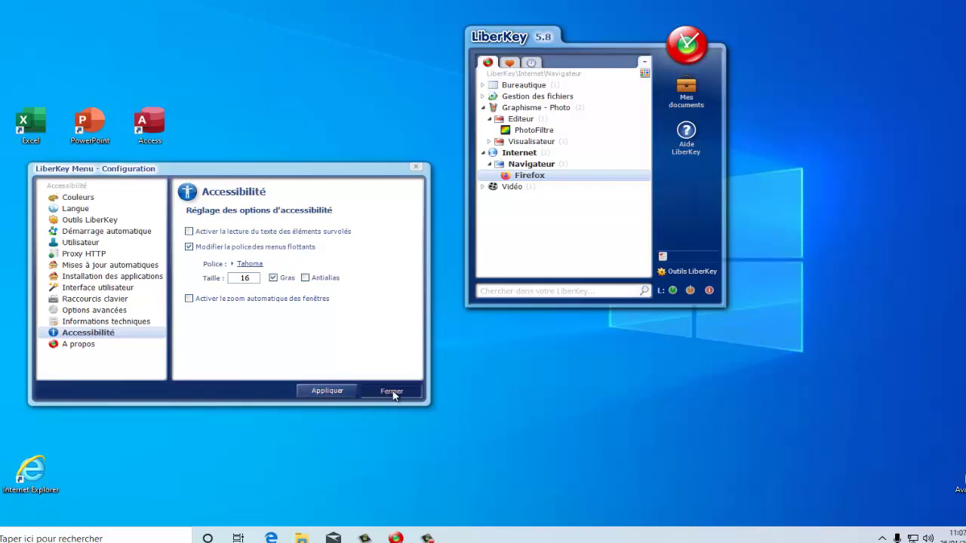
{"action": "left_click", "coordinate": [75, 345]}
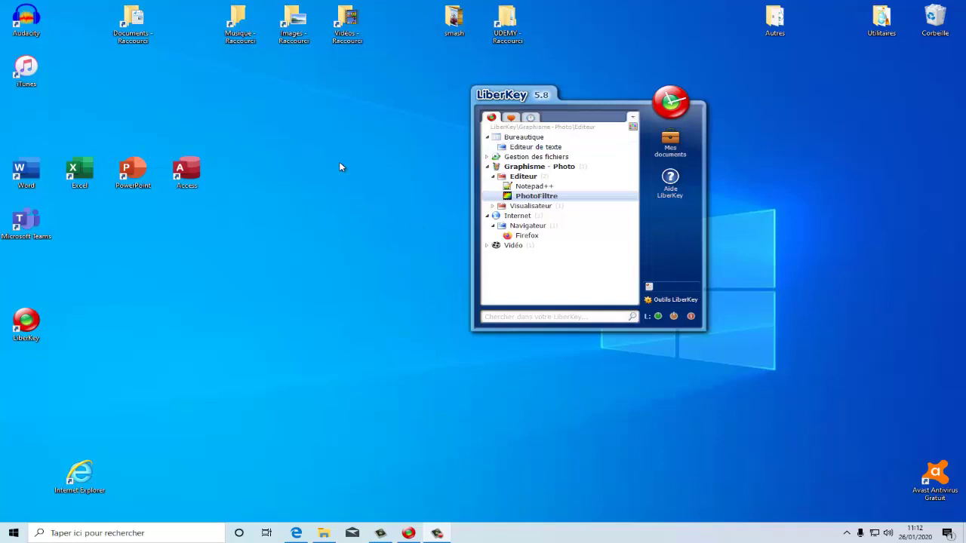
- Open the LiberKey's portable documents folder and examine the quiberon file's details
{"action": "left_click", "coordinate": [671, 144]}
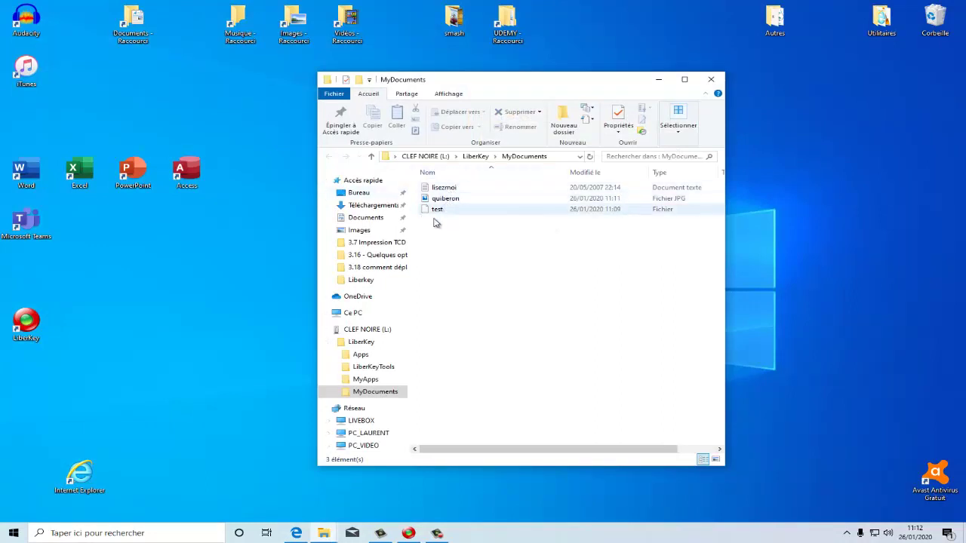
{"action": "mouse_move", "coordinate": [440, 204]}
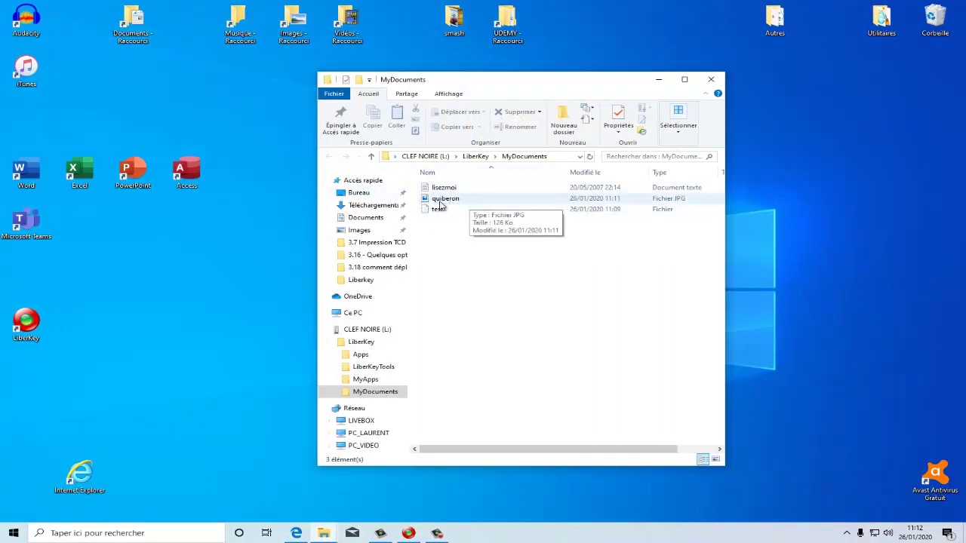
- Close the MyDocuments folder and launch the portable PhotoFiltre from the LiberKey application list
{"action": "left_click", "coordinate": [712, 79]}
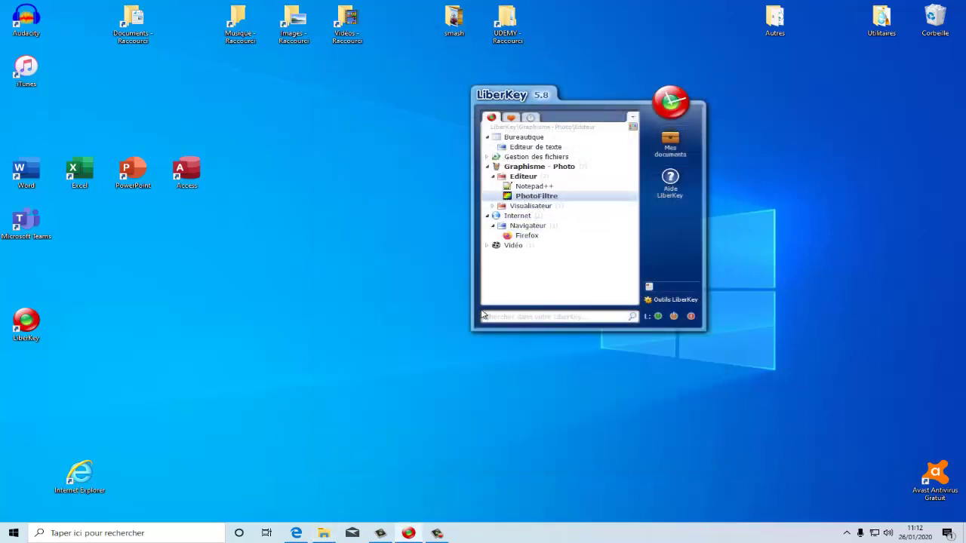
{"action": "left_click", "coordinate": [534, 198]}
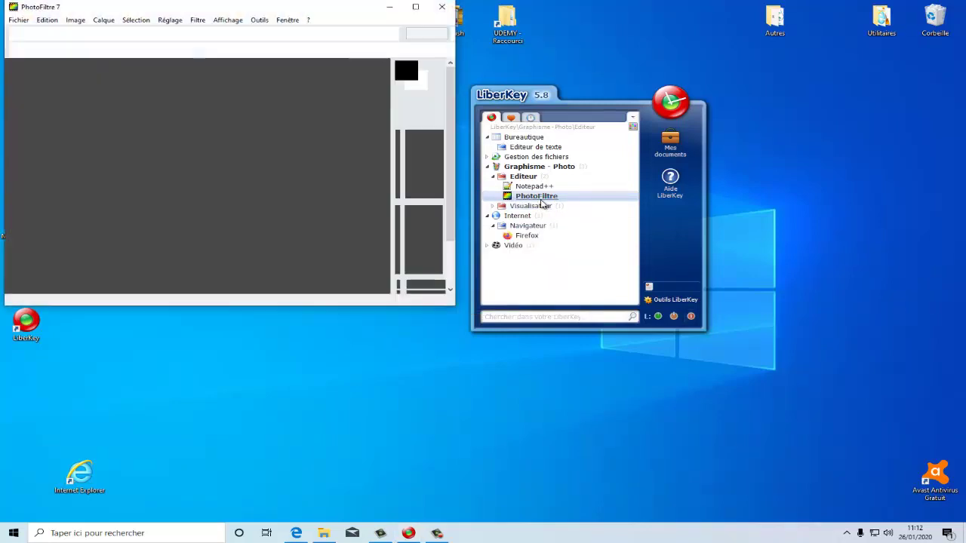
- Open the quiberon image from the LiberKey\MyDocuments folder on the CLEF NOIRE (L:) drive in PhotoFiltre
{"action": "left_click", "coordinate": [18, 19]}
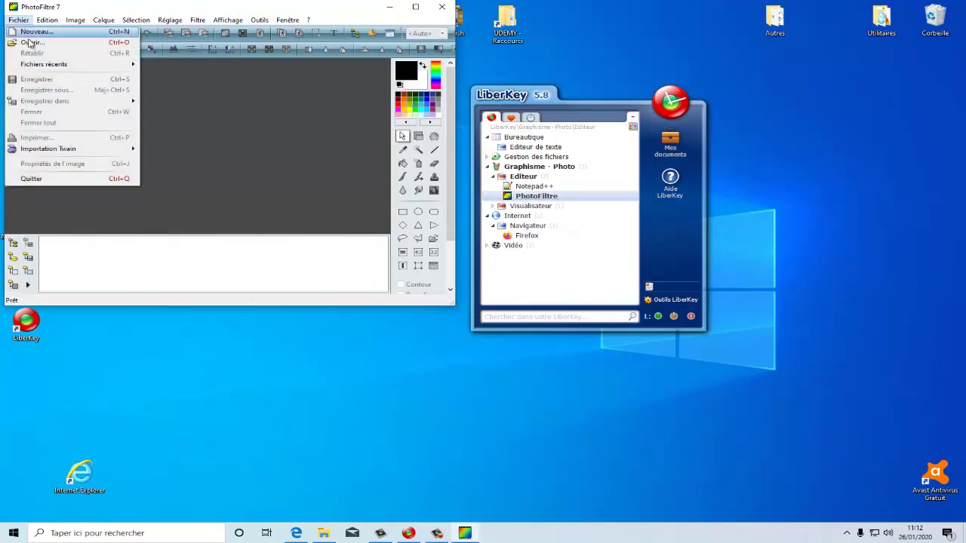
{"action": "left_click", "coordinate": [34, 44]}
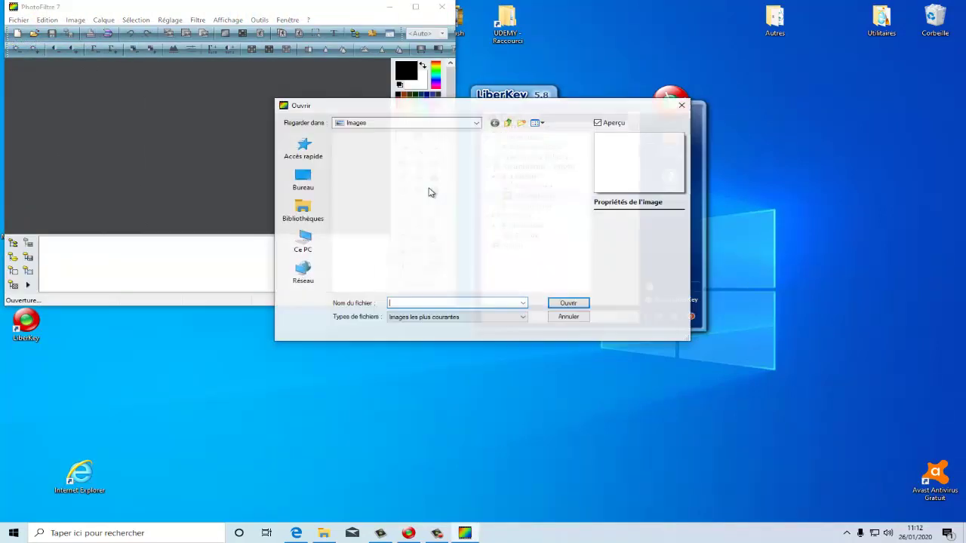
{"action": "left_click", "coordinate": [305, 243]}
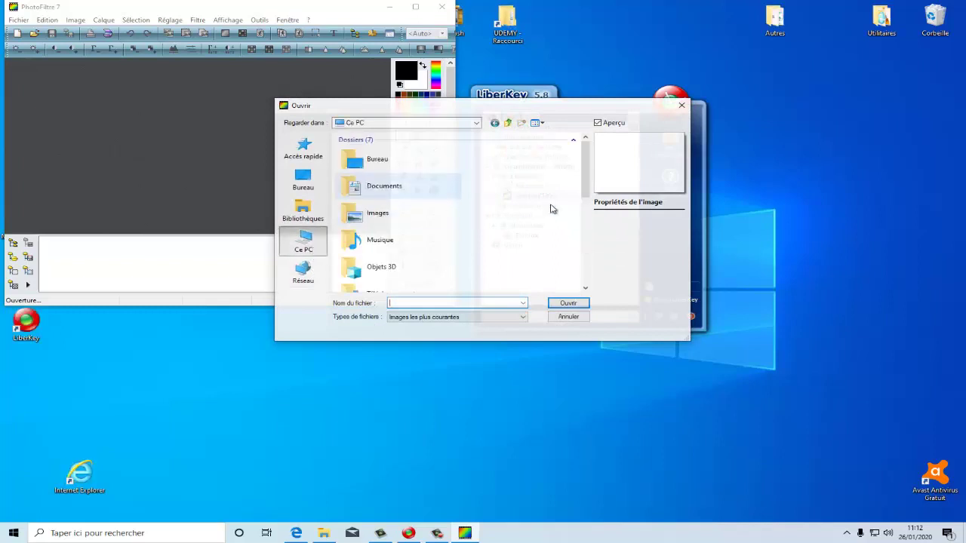
{"action": "left_click_drag", "start_coordinate": [588, 195], "coordinate": [594, 270]}
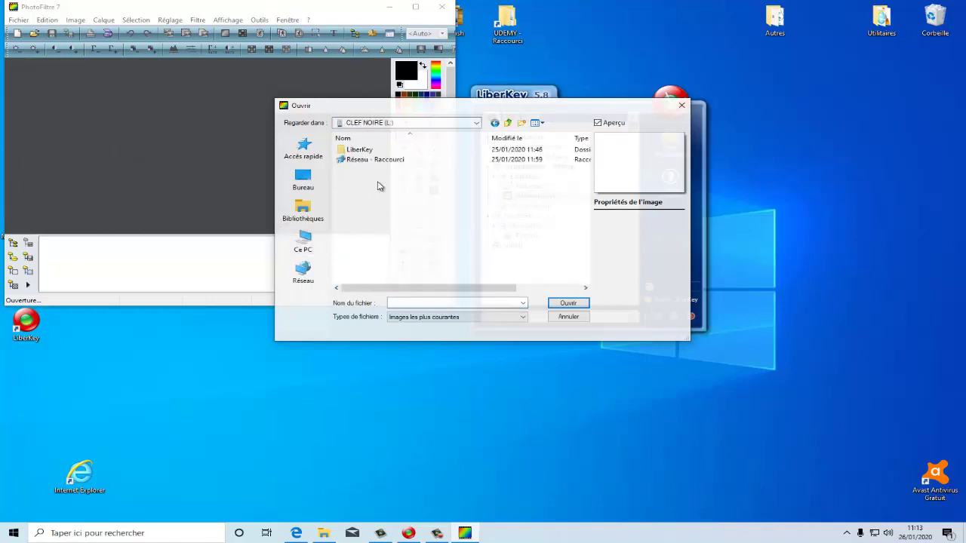
{"action": "double_click", "coordinate": [366, 153]}
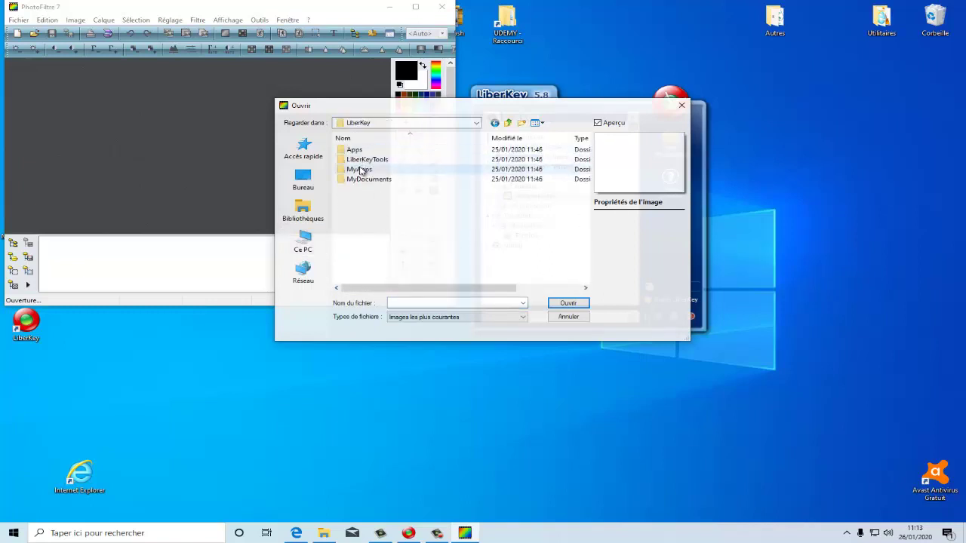
{"action": "double_click", "coordinate": [359, 179]}
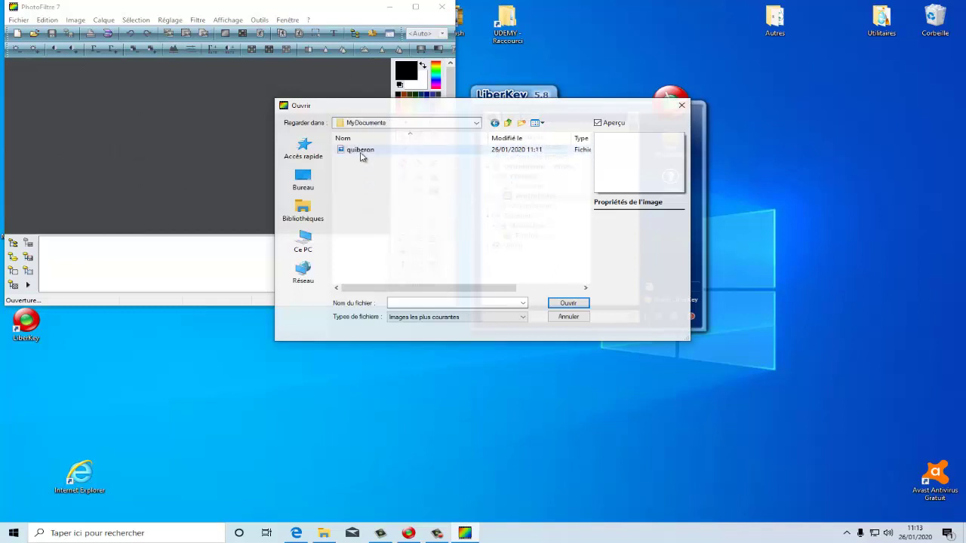
{"action": "left_click", "coordinate": [361, 149]}
{"action": "left_click", "coordinate": [568, 304]}
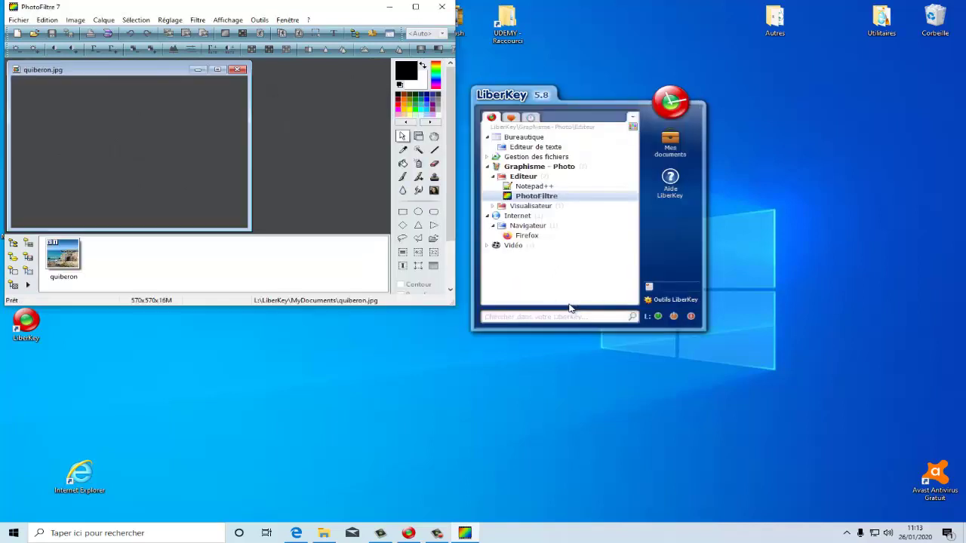